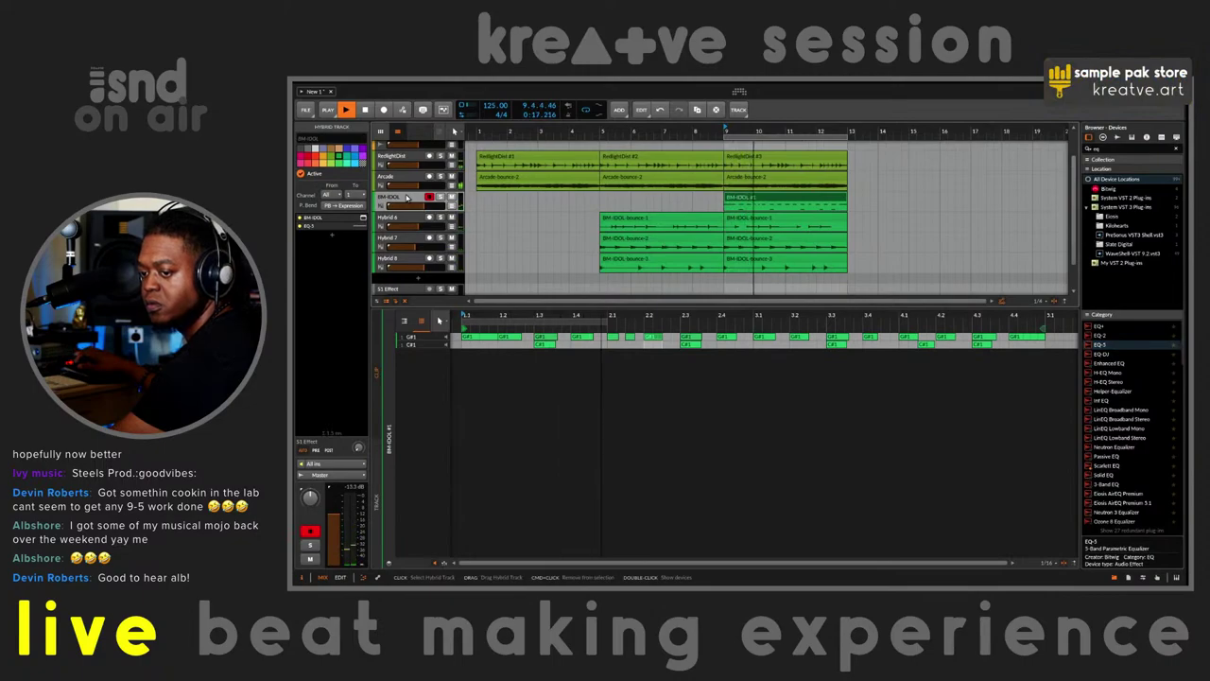
Add another EQ-5 to the BM-IDOL track and show its bar 9 clip in the drum editor
{"action": "left_click", "coordinate": [1102, 346]}
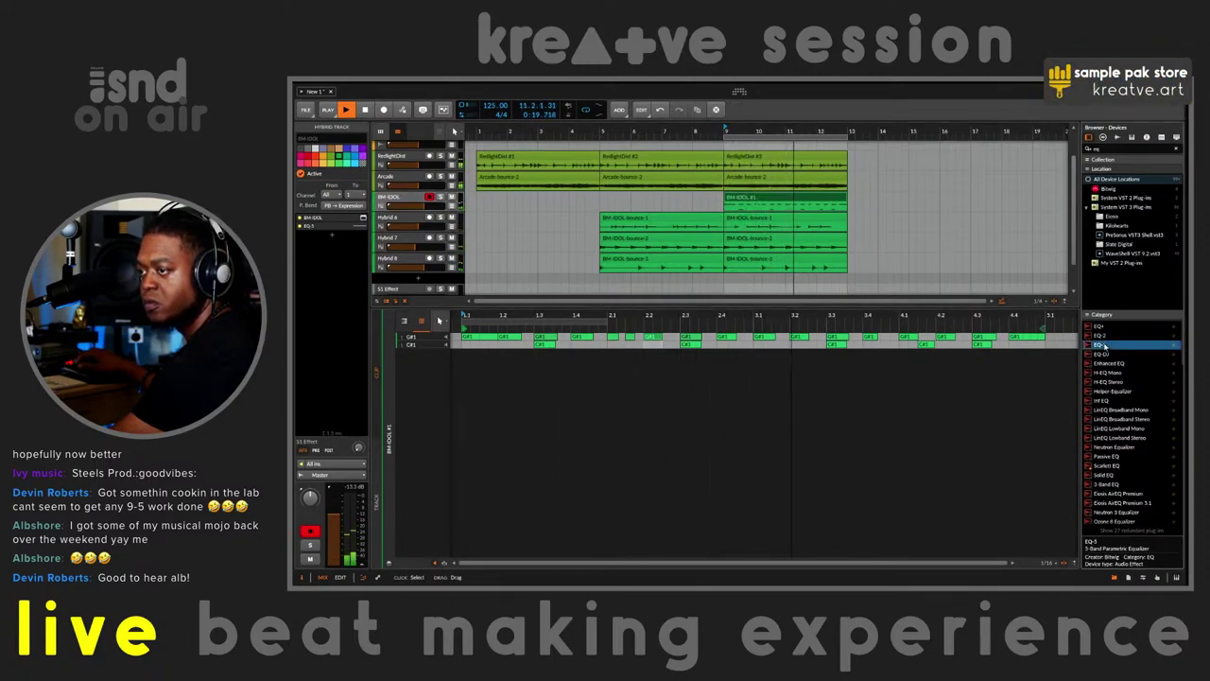
{"action": "left_click", "coordinate": [771, 204]}
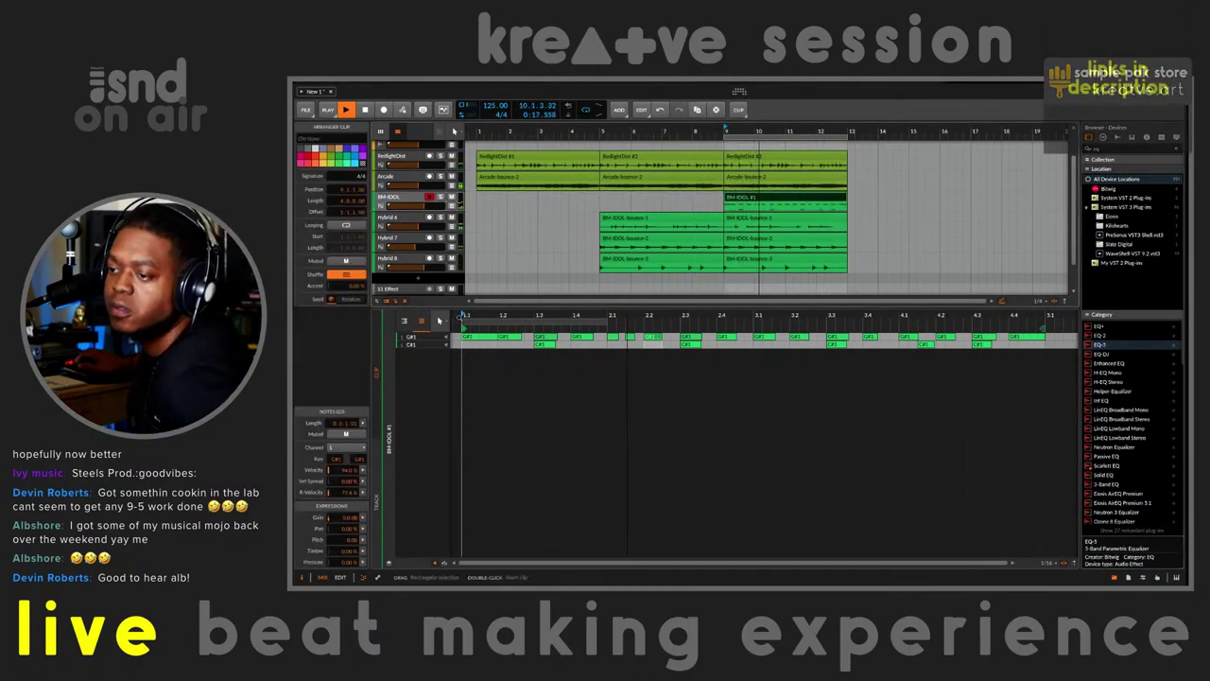
{"action": "left_click", "coordinate": [421, 323]}
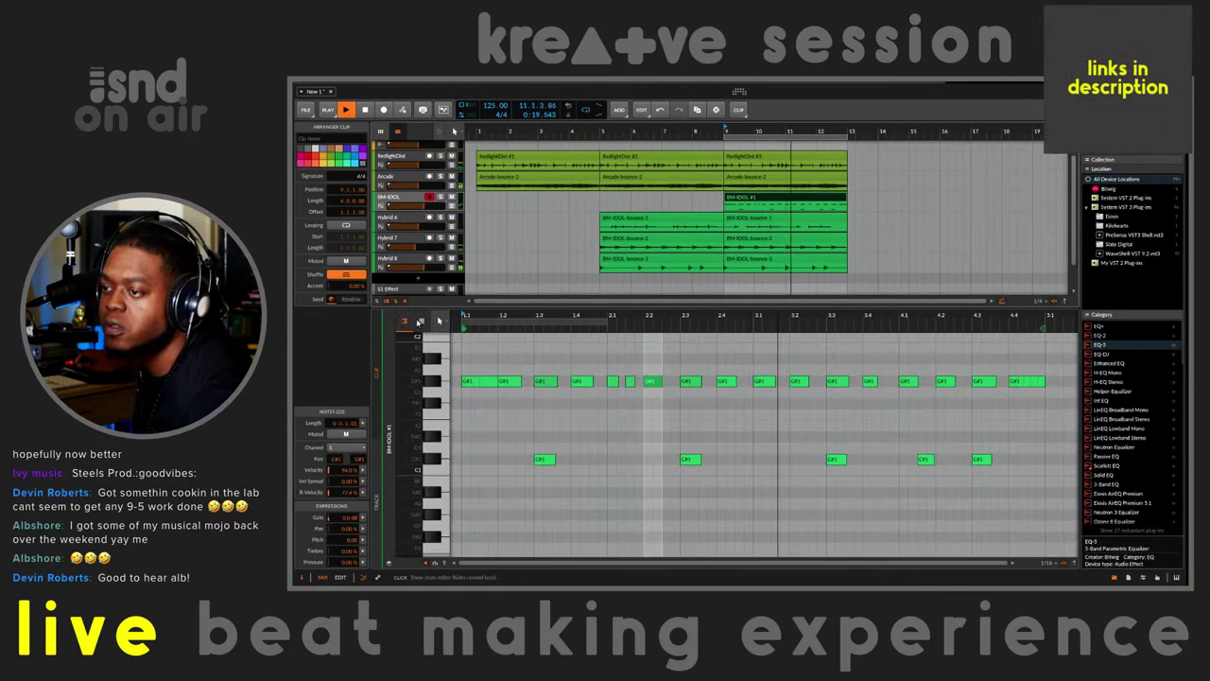
{"action": "left_click", "coordinate": [422, 323]}
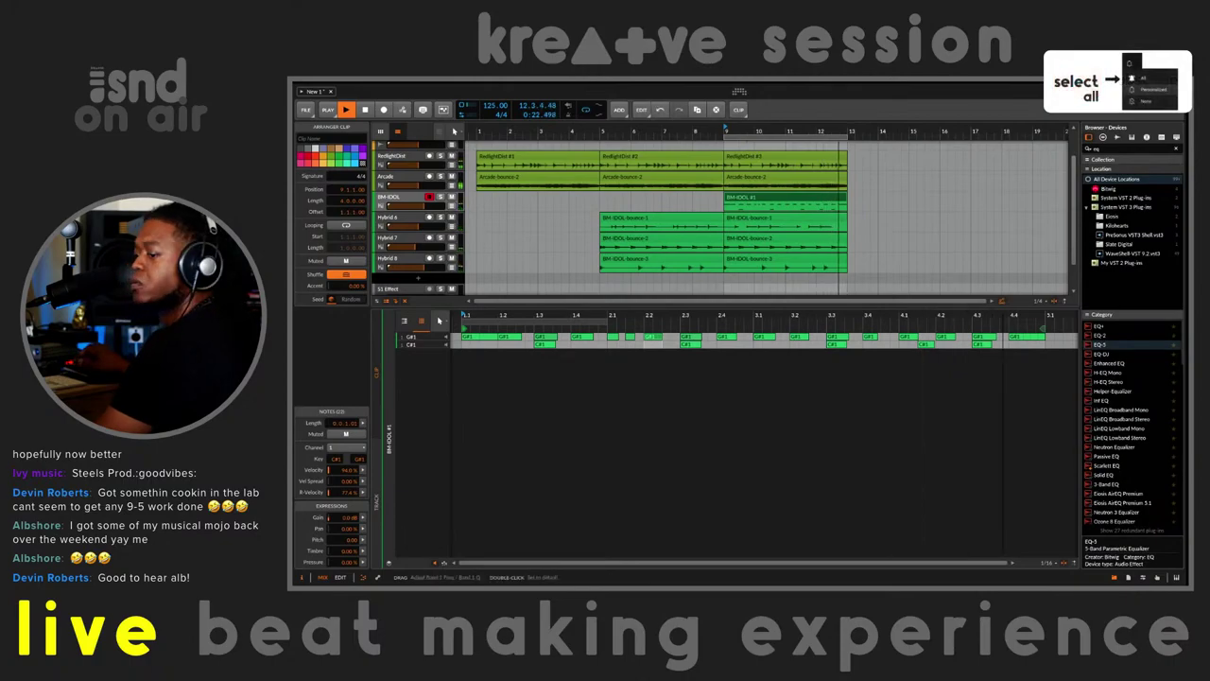
Inspect the bounced audio clip on Hybrid 7 and the G#1 note at 2.2 in the BM-IDOL clip
{"action": "left_click", "coordinate": [777, 249]}
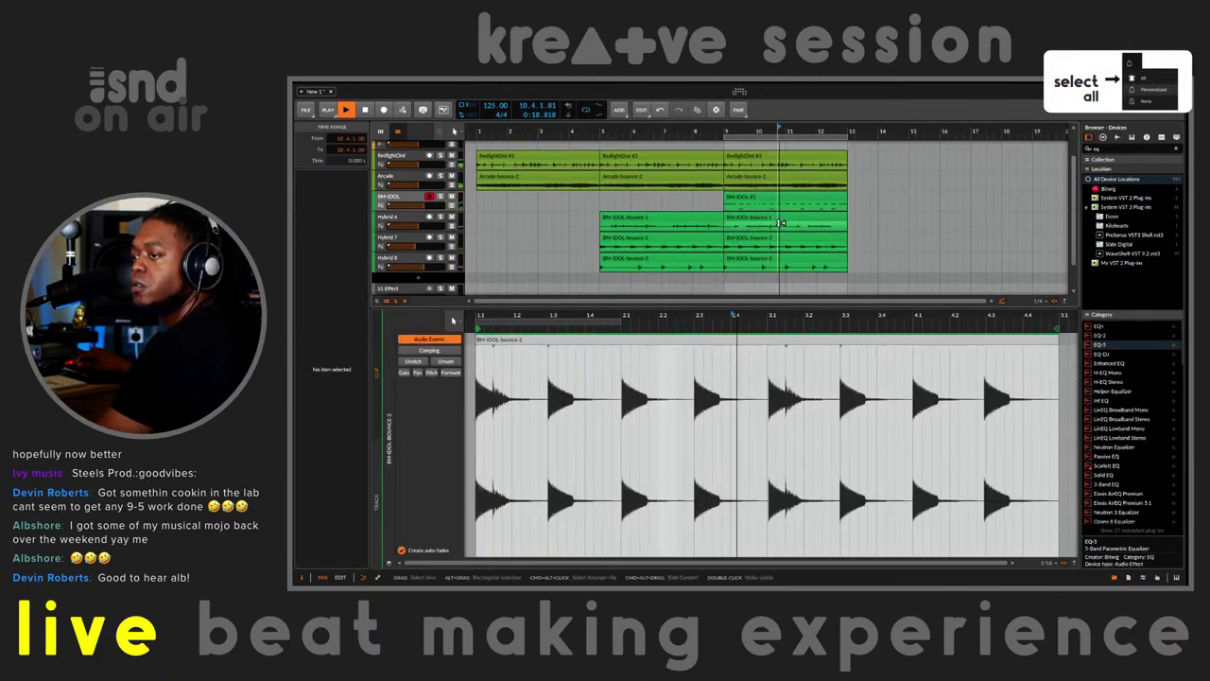
{"action": "left_click", "coordinate": [412, 195]}
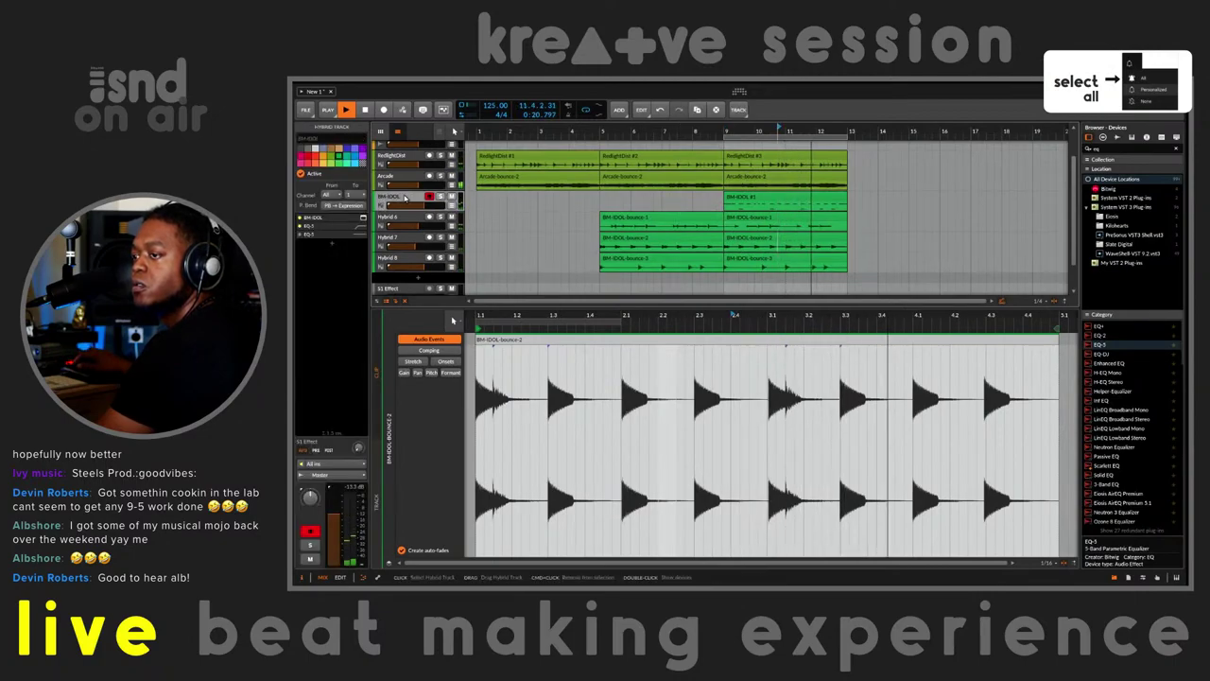
{"action": "left_click", "coordinate": [824, 201]}
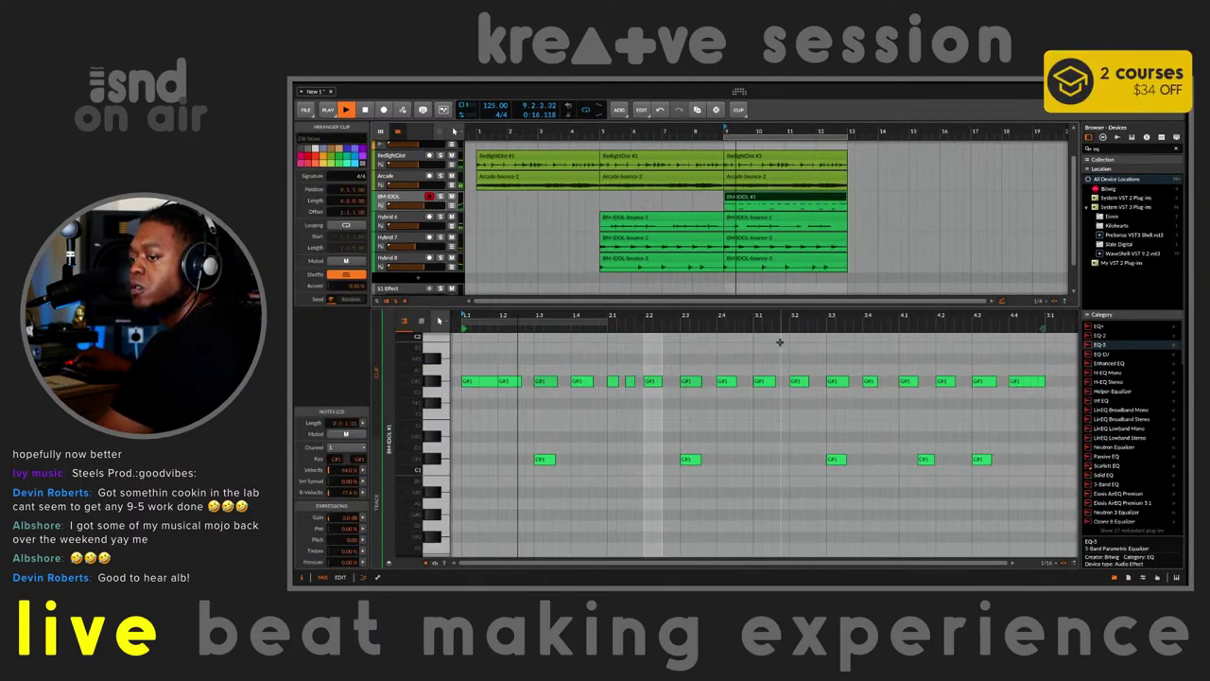
{"action": "left_click", "coordinate": [653, 382]}
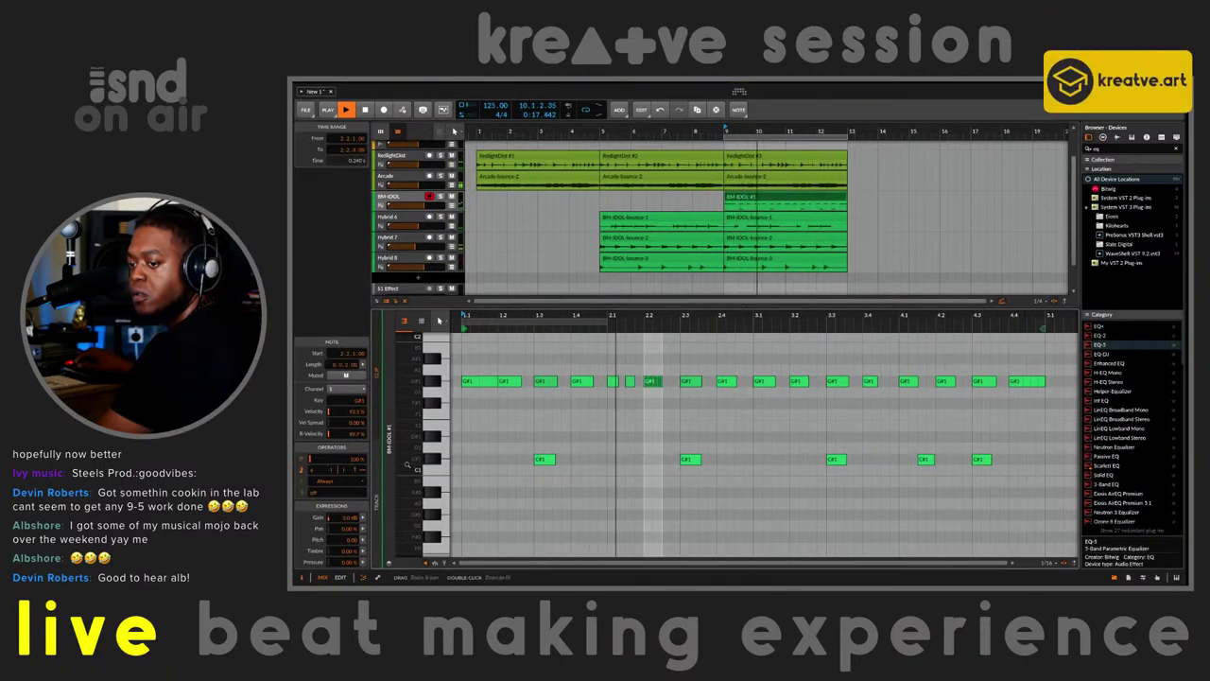
Mute all C#1 notes of the BM-IDOL clip in the drum editor
{"action": "left_click", "coordinate": [422, 320]}
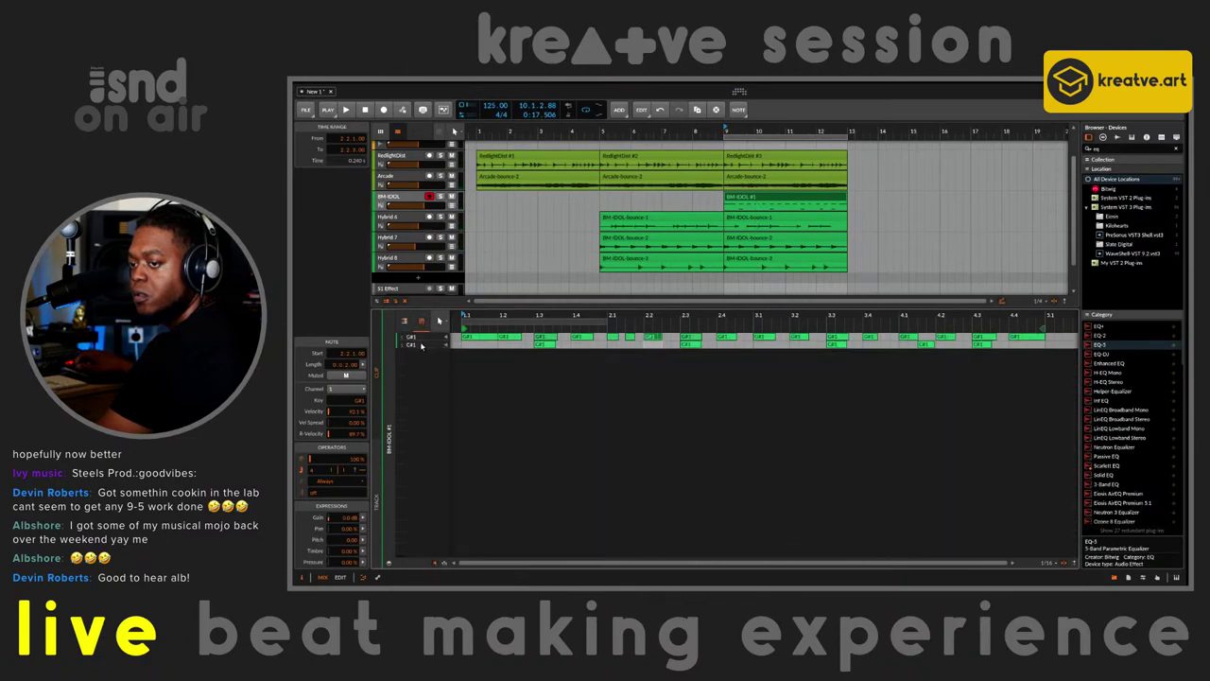
{"action": "left_click", "coordinate": [419, 345]}
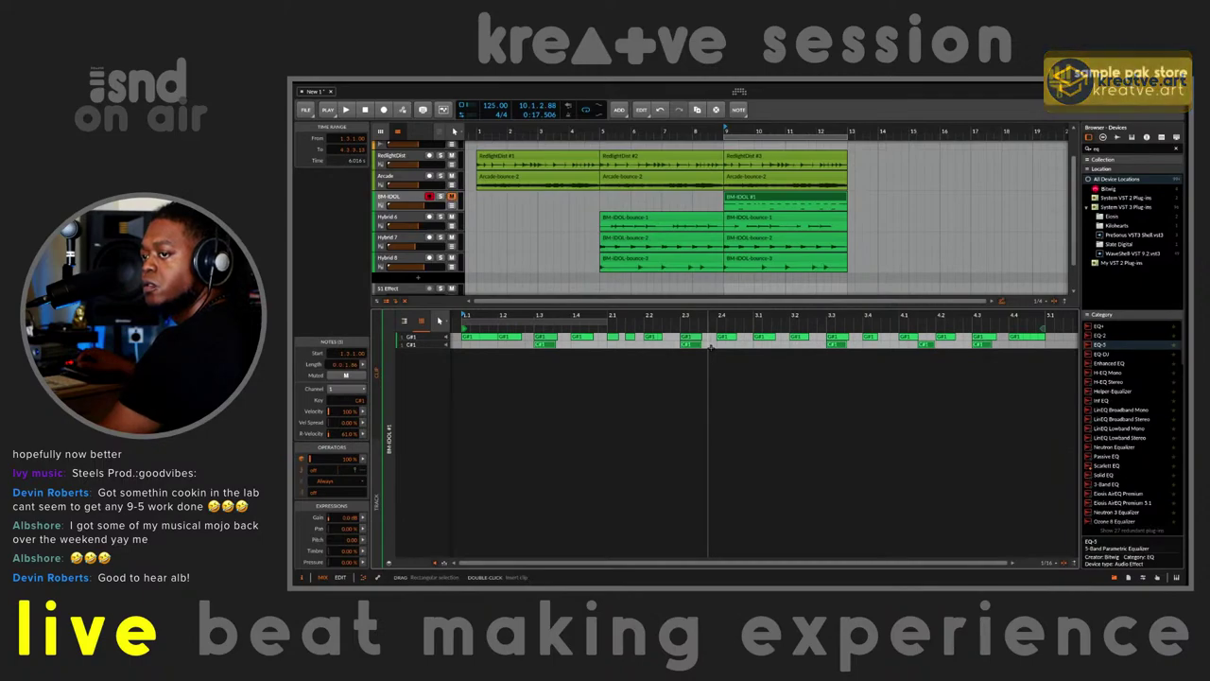
{"action": "key", "text": "space"}
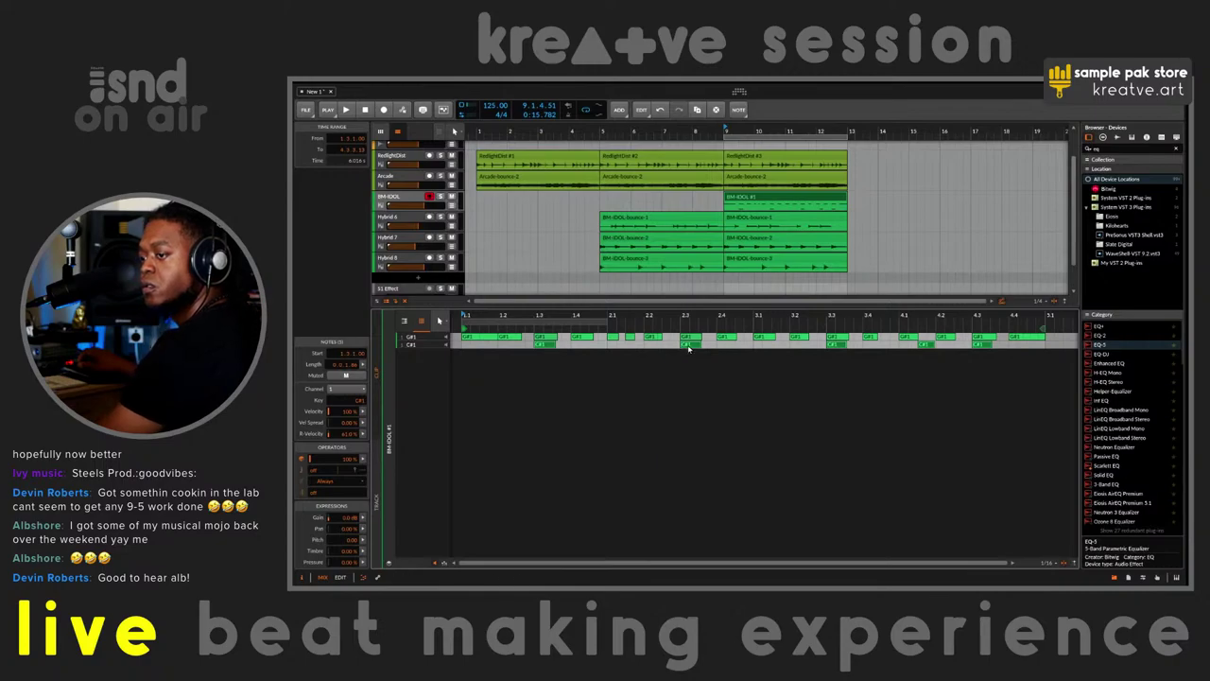
{"action": "right_click", "coordinate": [690, 346]}
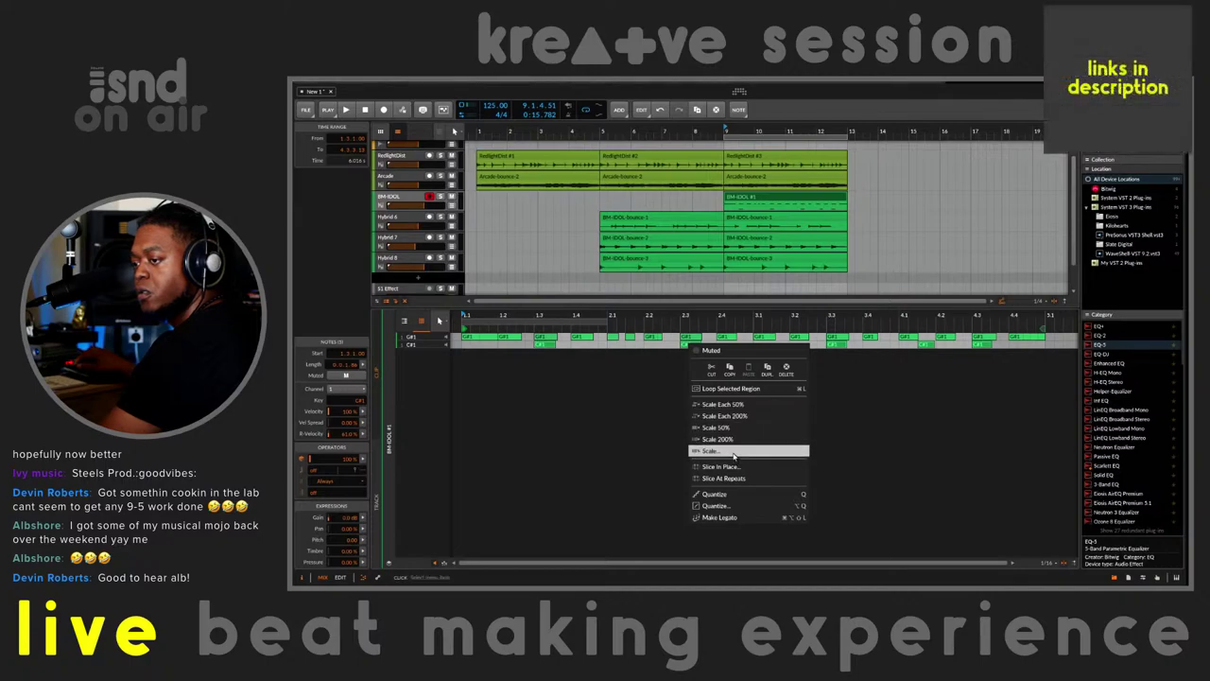
{"action": "left_click", "coordinate": [700, 350]}
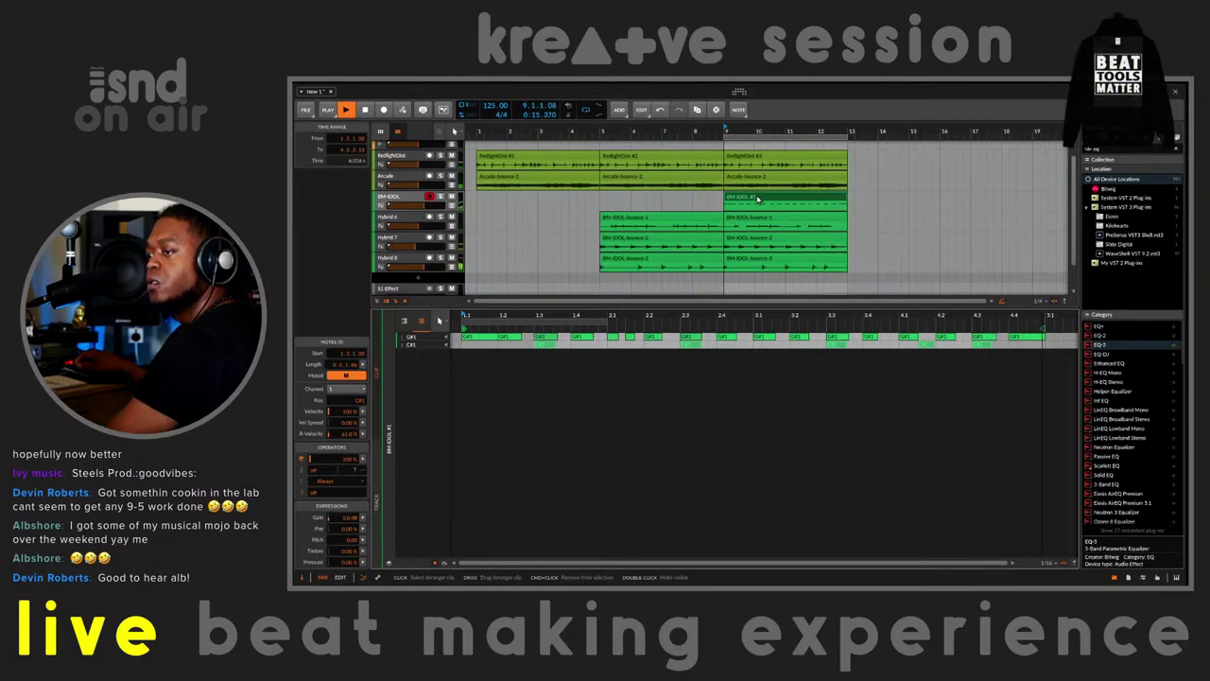
{"action": "left_click_drag", "start_coordinate": [757, 198], "coordinate": [881, 243]}
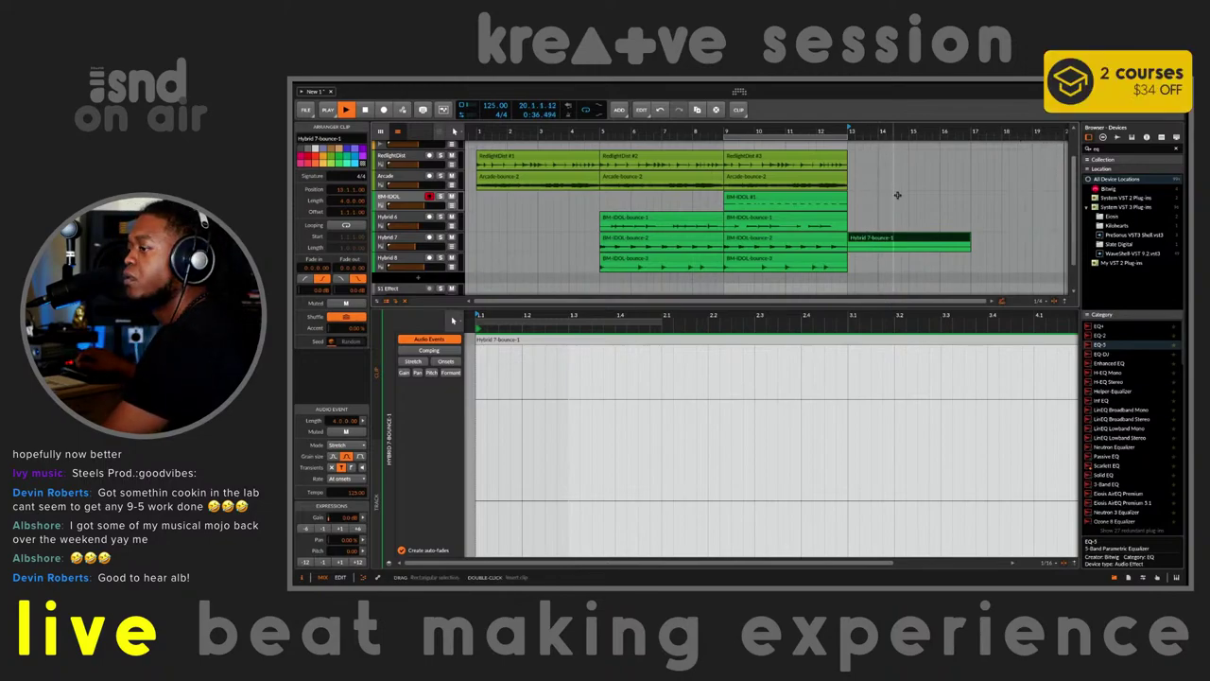
{"action": "left_click", "coordinate": [885, 204]}
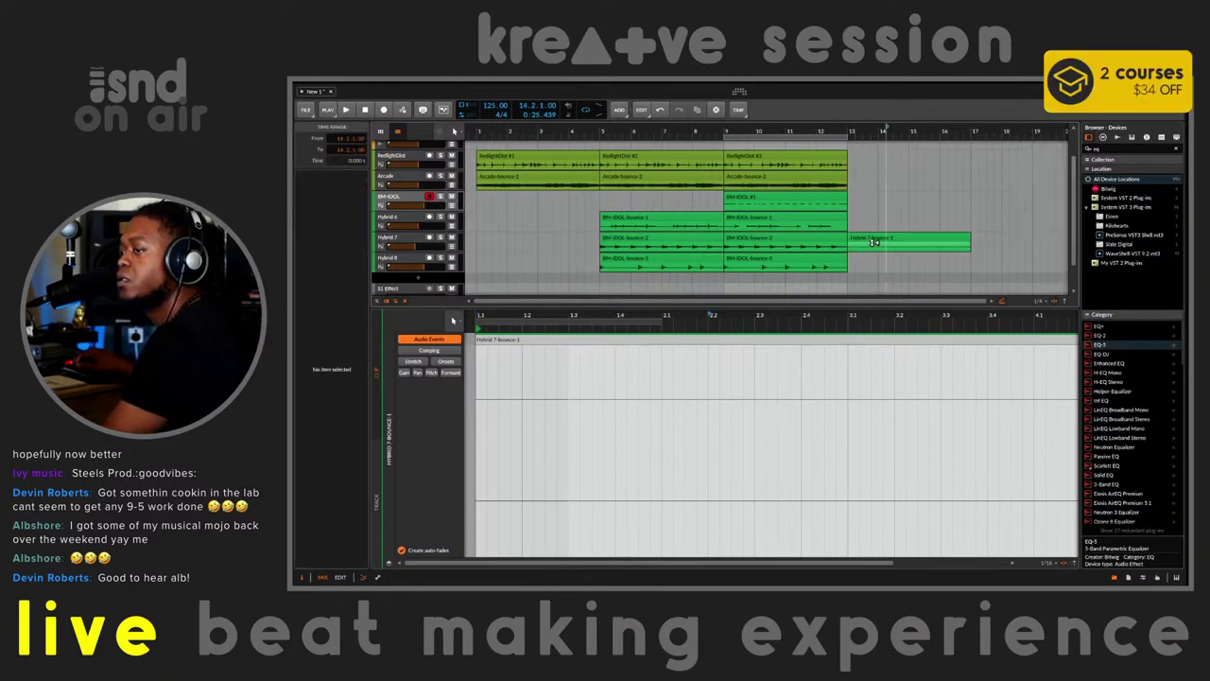
{"action": "left_click", "coordinate": [870, 237]}
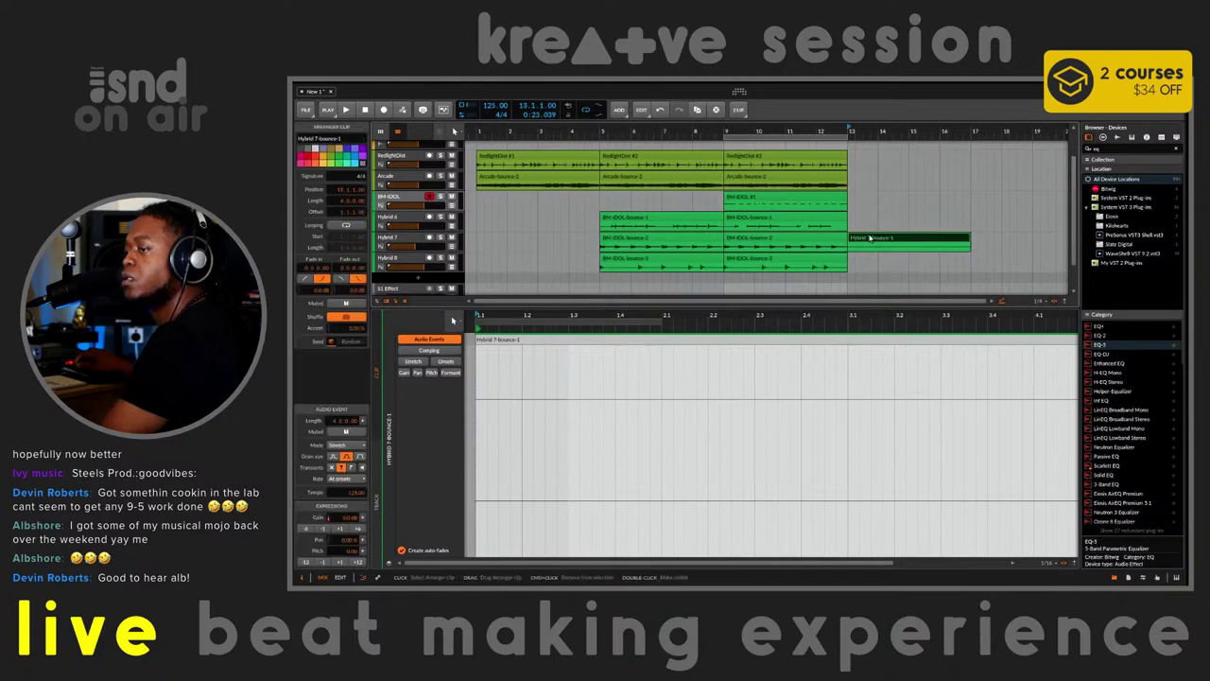
{"action": "key", "text": "ctrl+b"}
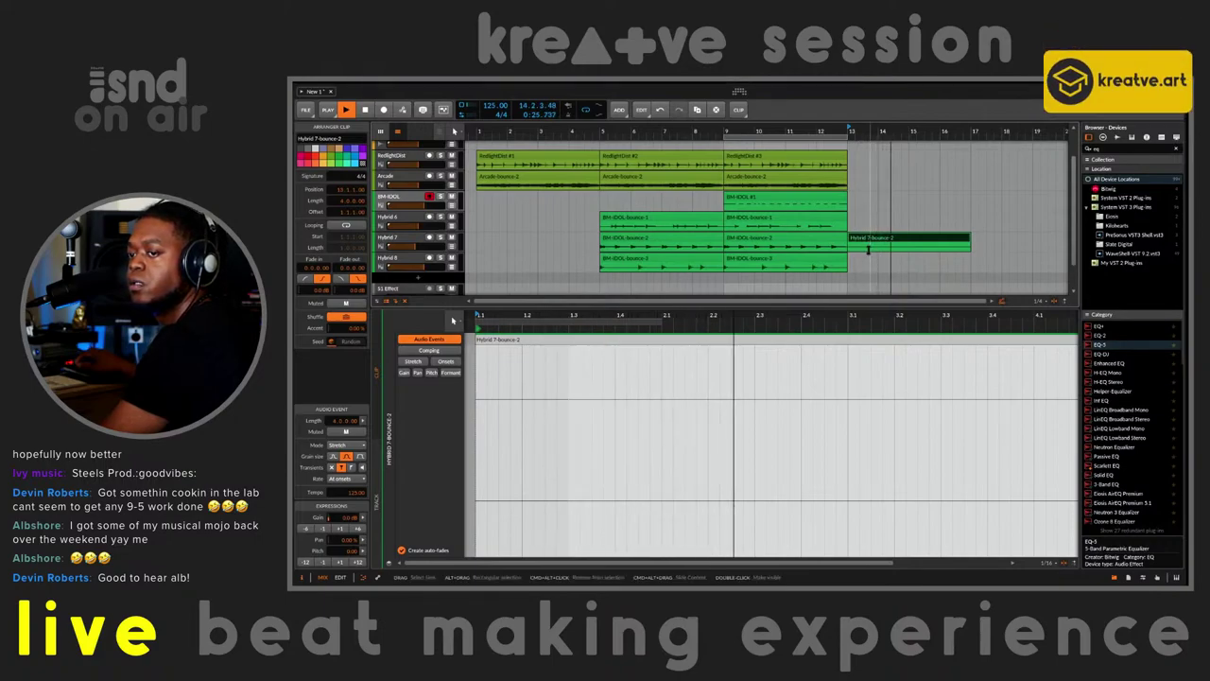
{"action": "key", "text": "space"}
{"action": "left_click_drag", "start_coordinate": [874, 240], "coordinate": [873, 204]}
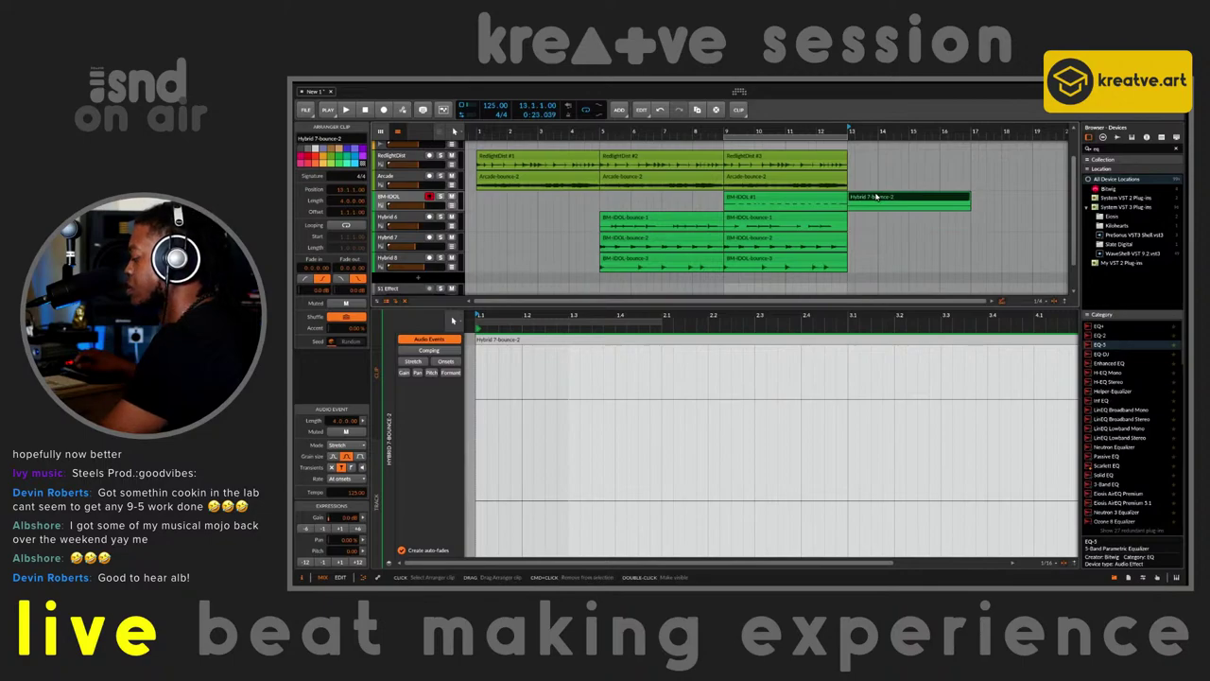
{"action": "key", "text": "ctrl+j"}
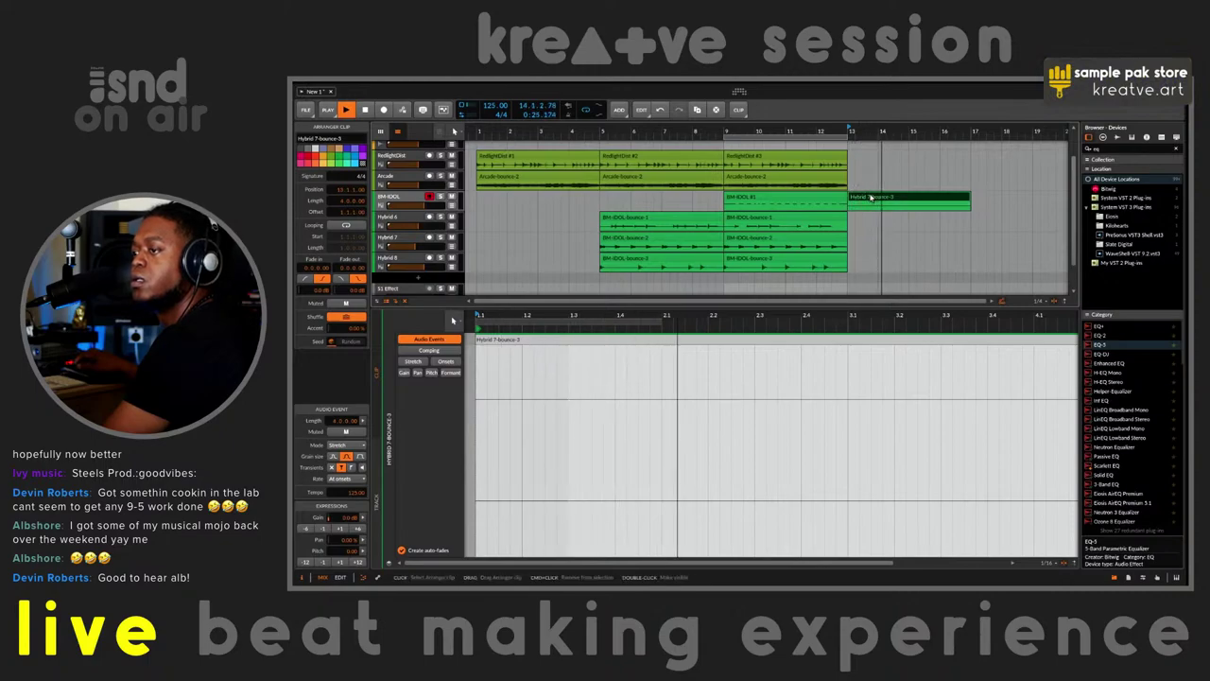
{"action": "key", "text": "Delete"}
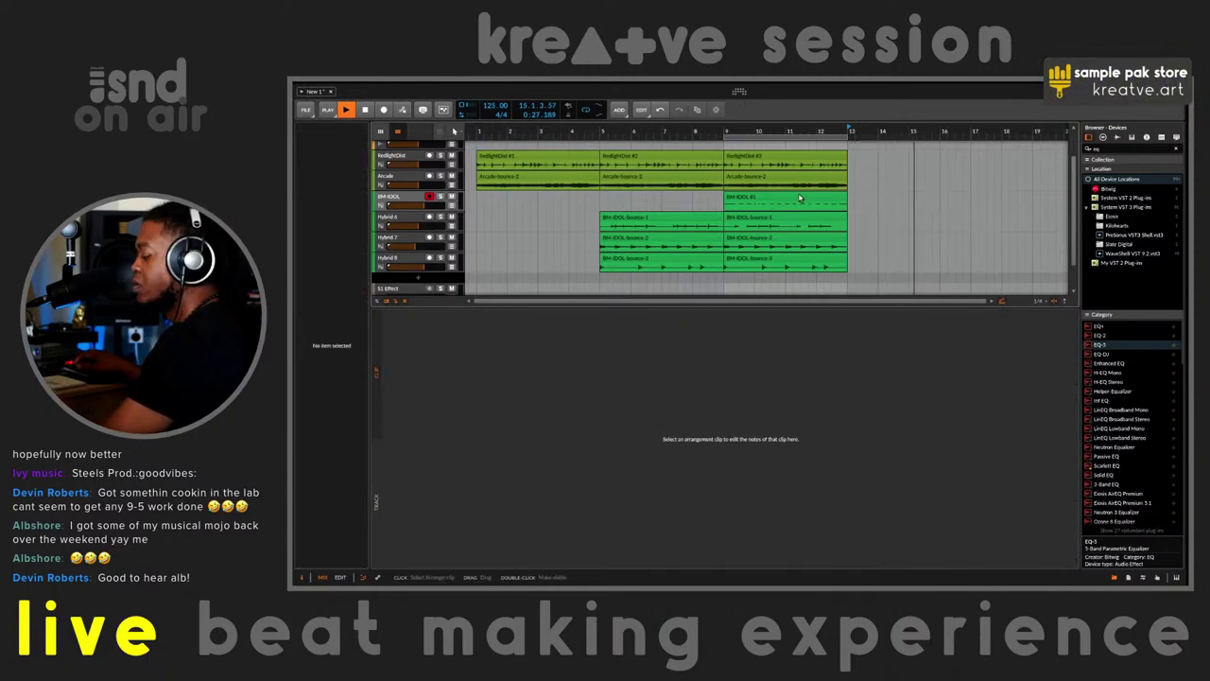
Copy the BM-IDOL clip to bar 13, bounce the copy in place, and move the audio to a new track below Hybrid 8 at bar 9
{"action": "left_click_drag", "start_coordinate": [799, 197], "coordinate": [926, 199]}
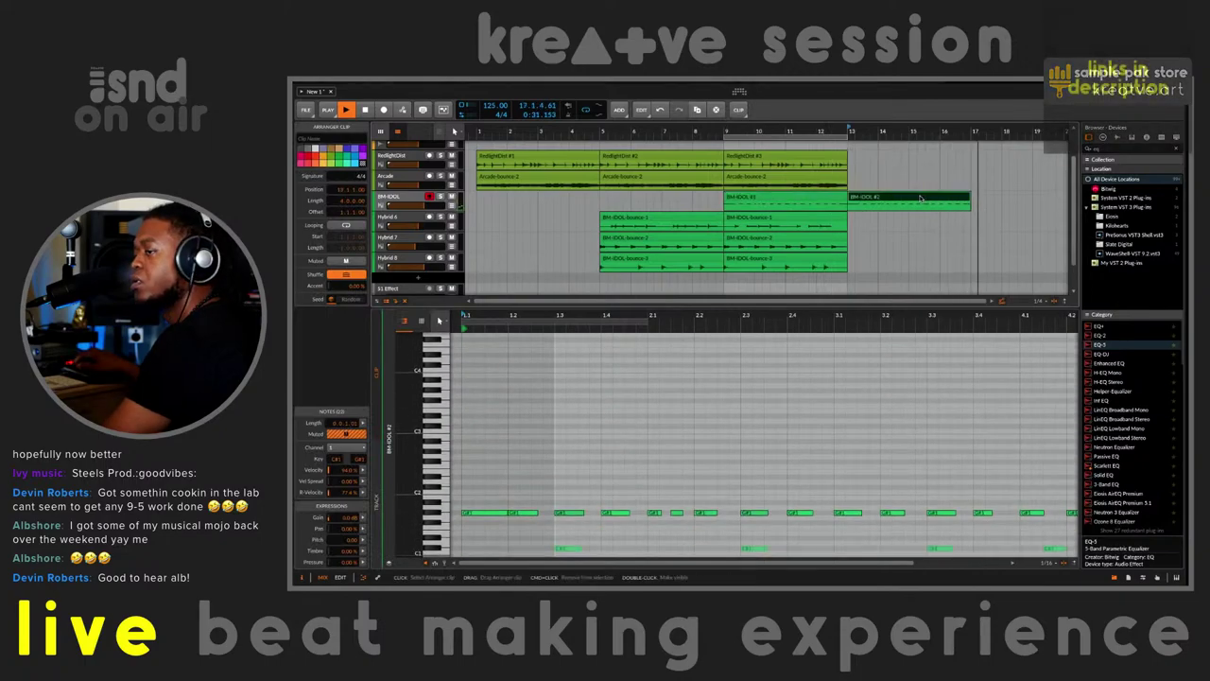
{"action": "key", "text": "ctrl+b"}
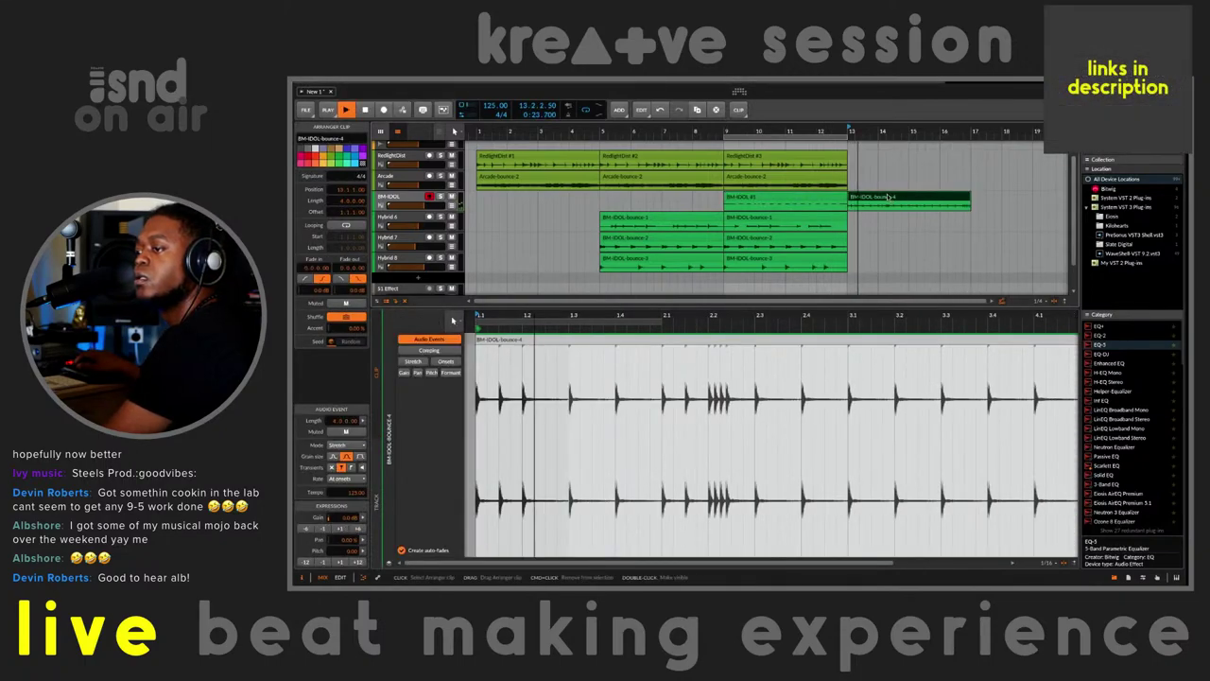
{"action": "left_click_drag", "start_coordinate": [898, 199], "coordinate": [761, 282]}
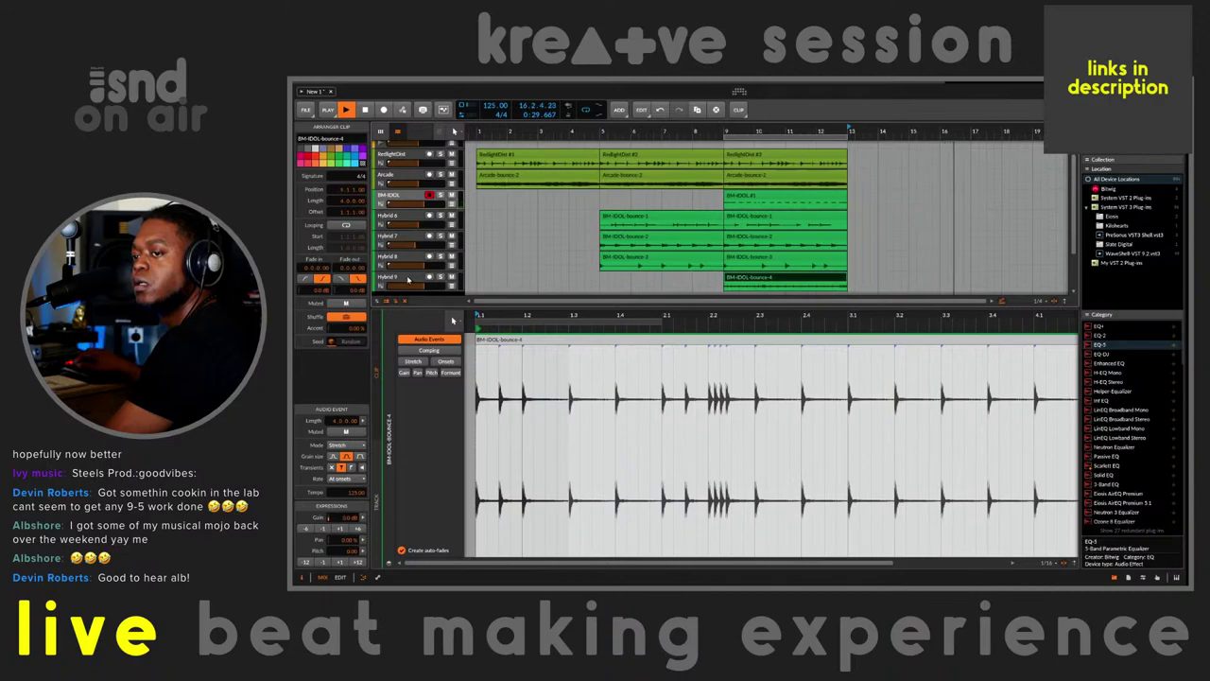
Mute all G#1 notes of the original BM-IDOL clip at bar 9 in the drum editor
{"action": "left_click", "coordinate": [765, 196]}
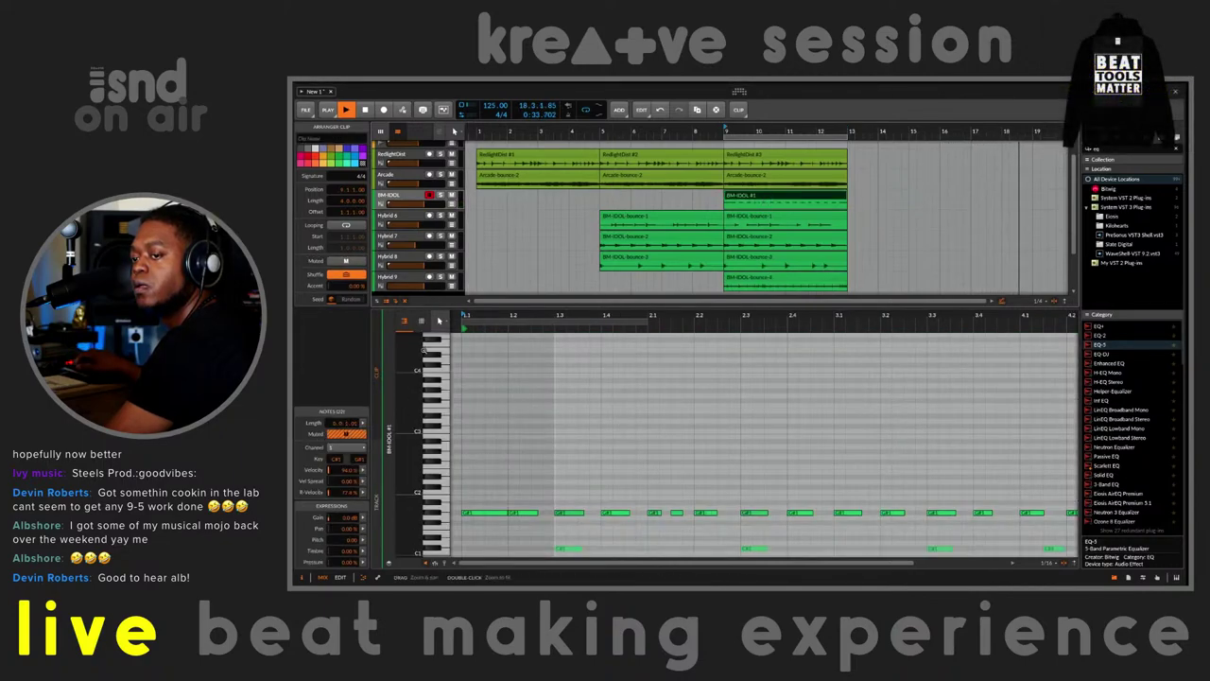
{"action": "left_click", "coordinate": [422, 321]}
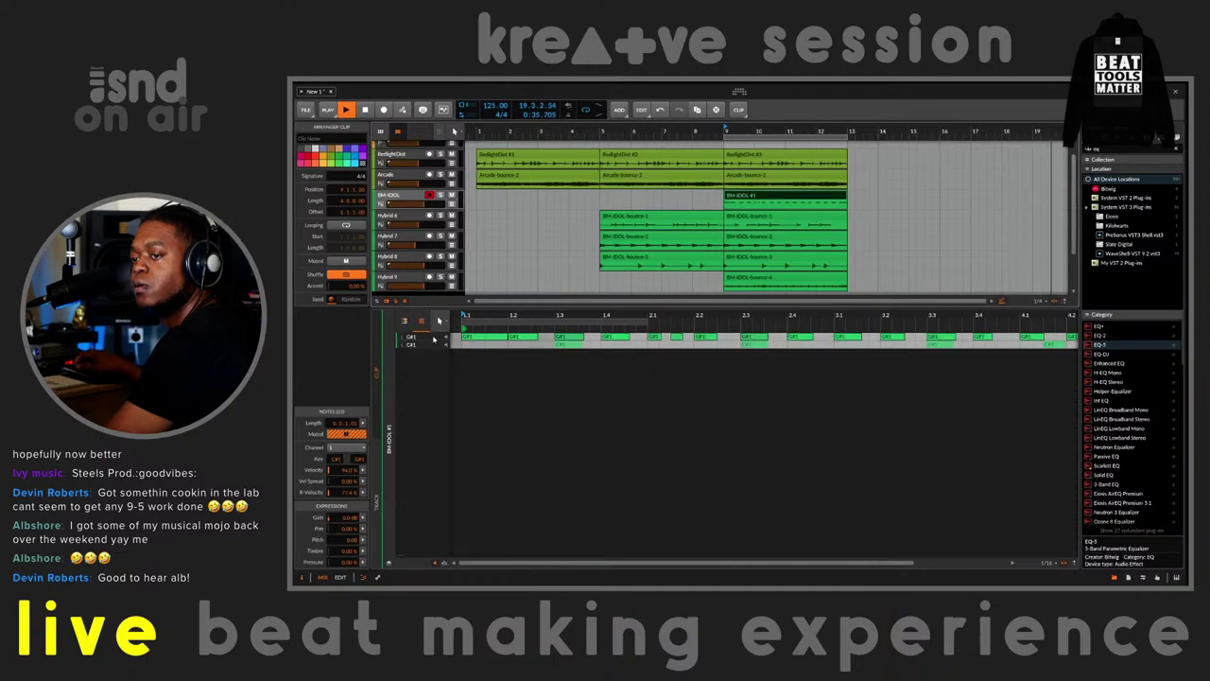
{"action": "left_click", "coordinate": [428, 336]}
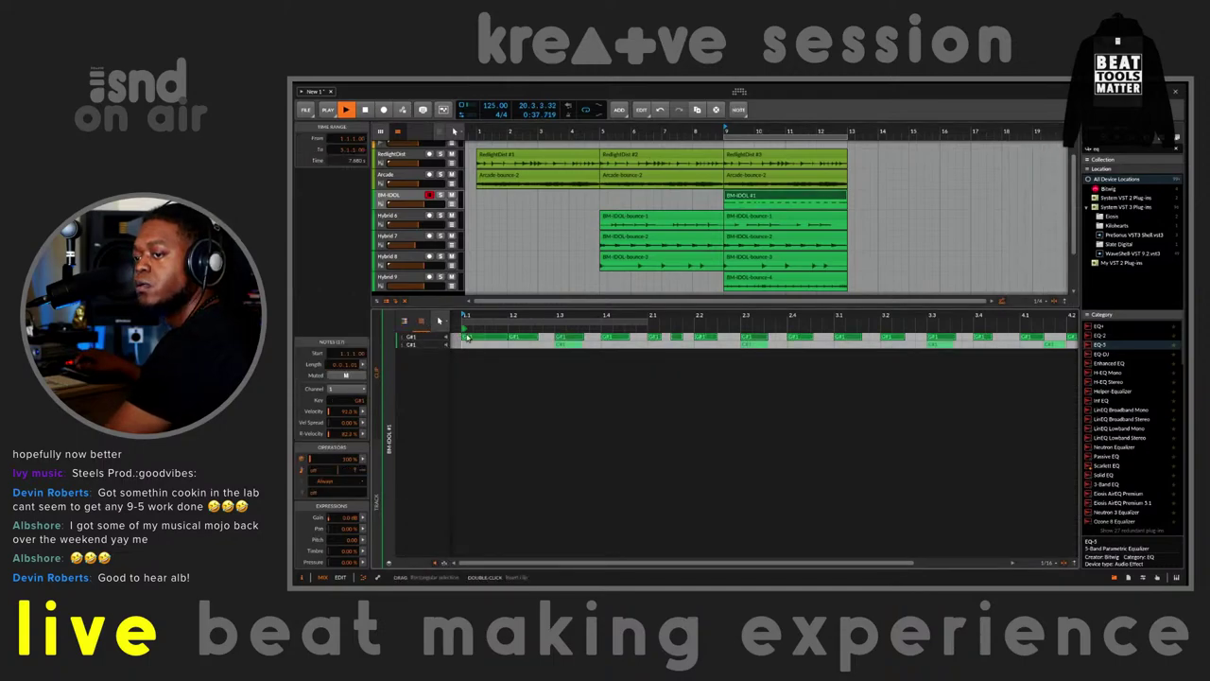
{"action": "right_click", "coordinate": [475, 339]}
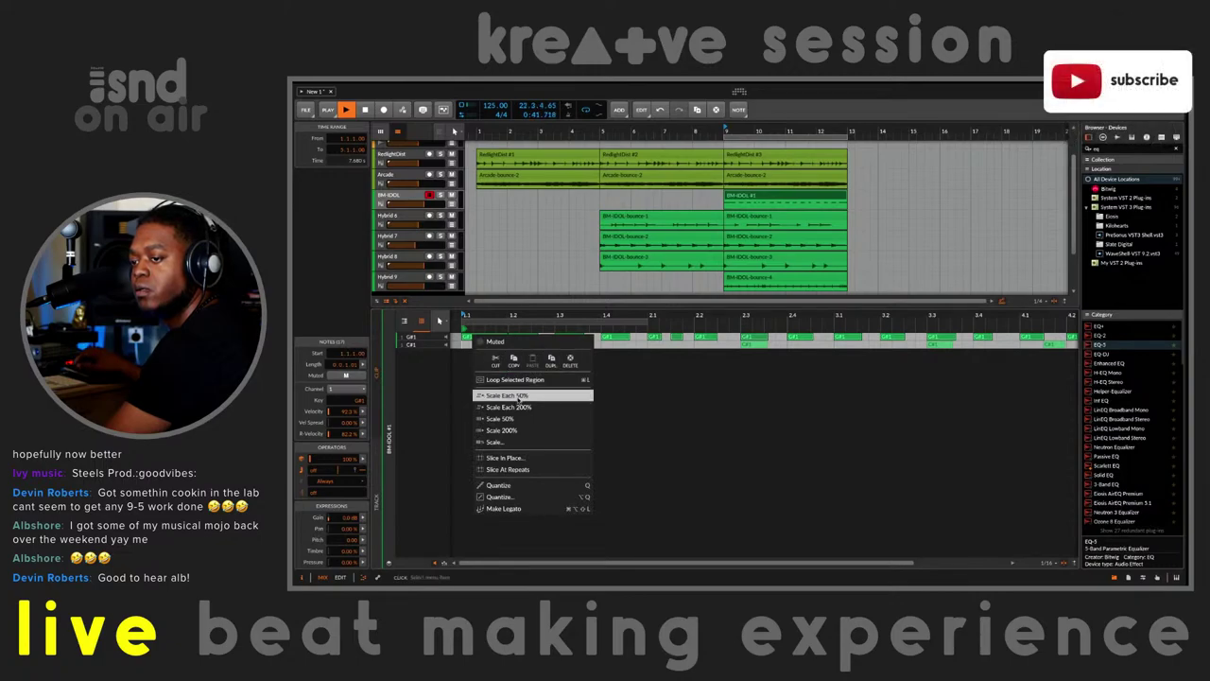
{"action": "left_click", "coordinate": [494, 342]}
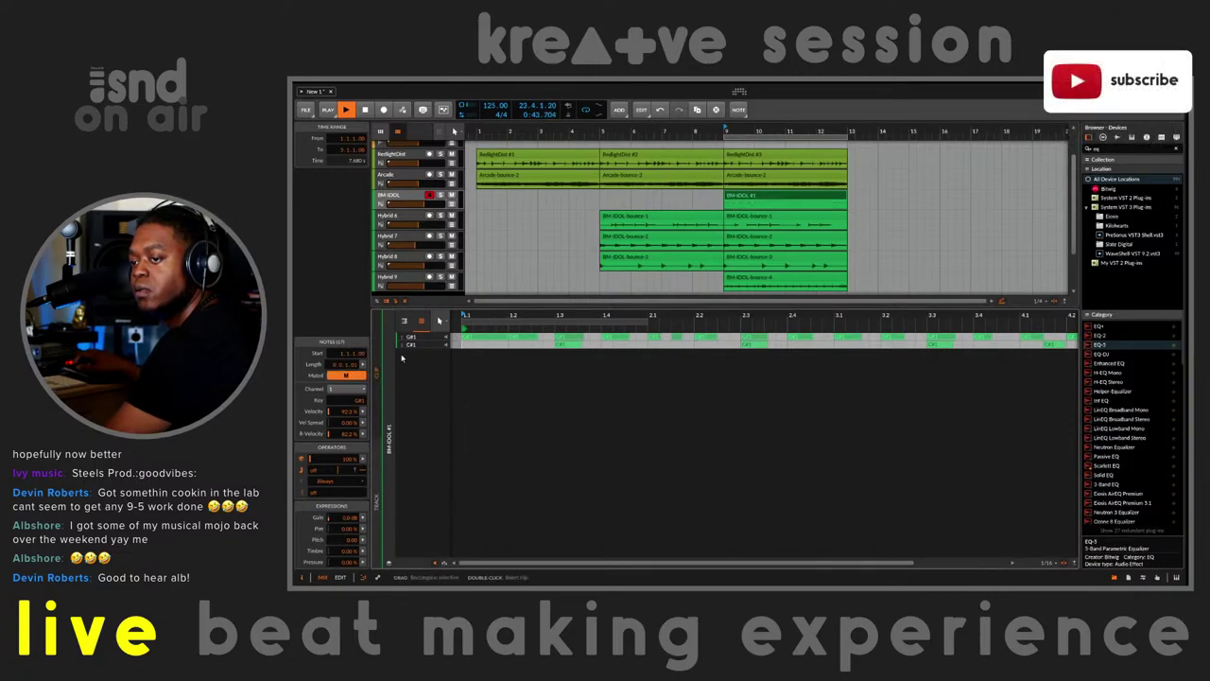
Unmute all C#1 notes of the BM-IDOL clip and stop playback
{"action": "left_click", "coordinate": [419, 345]}
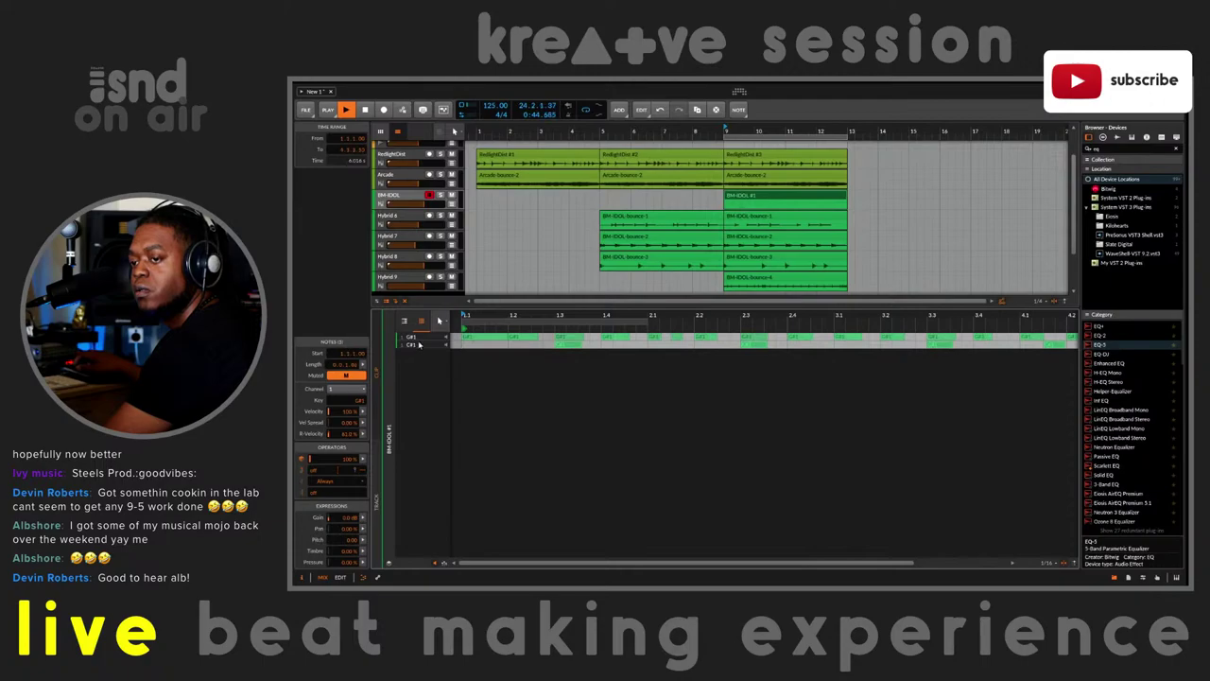
{"action": "right_click", "coordinate": [563, 345]}
{"action": "left_click", "coordinate": [576, 350]}
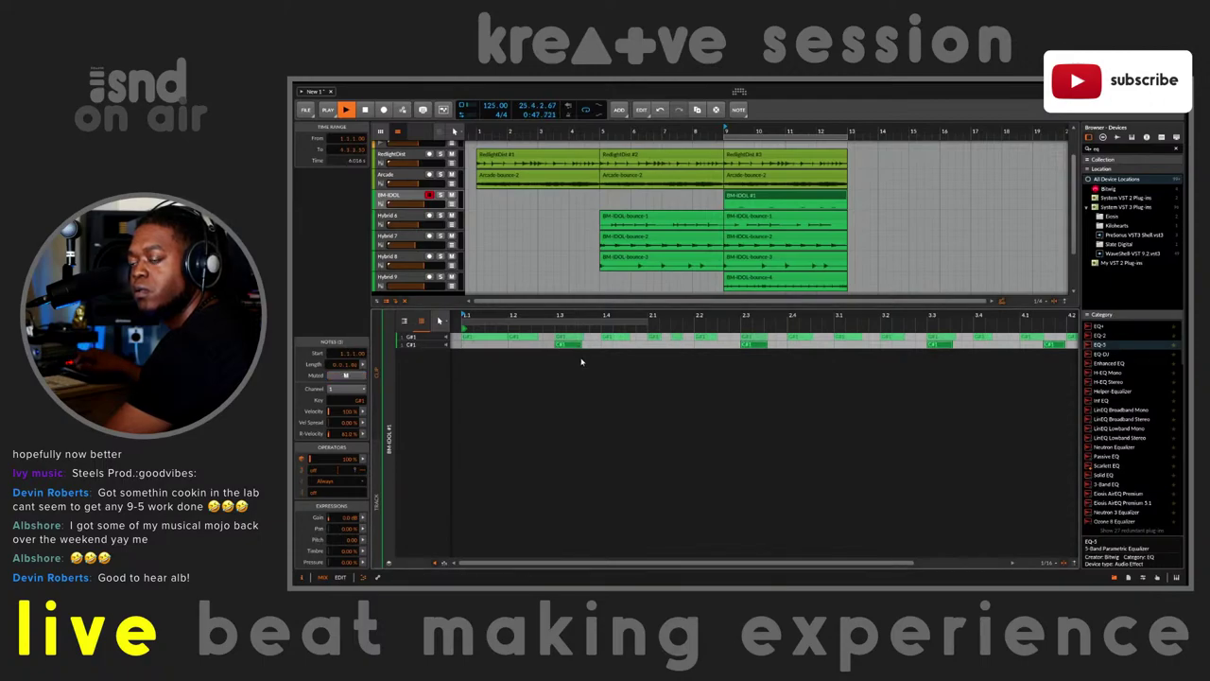
{"action": "key", "text": "space"}
Bounce the BM-IDOL clip at bar 9 in place and play the arrangement from there
{"action": "left_click", "coordinate": [761, 196]}
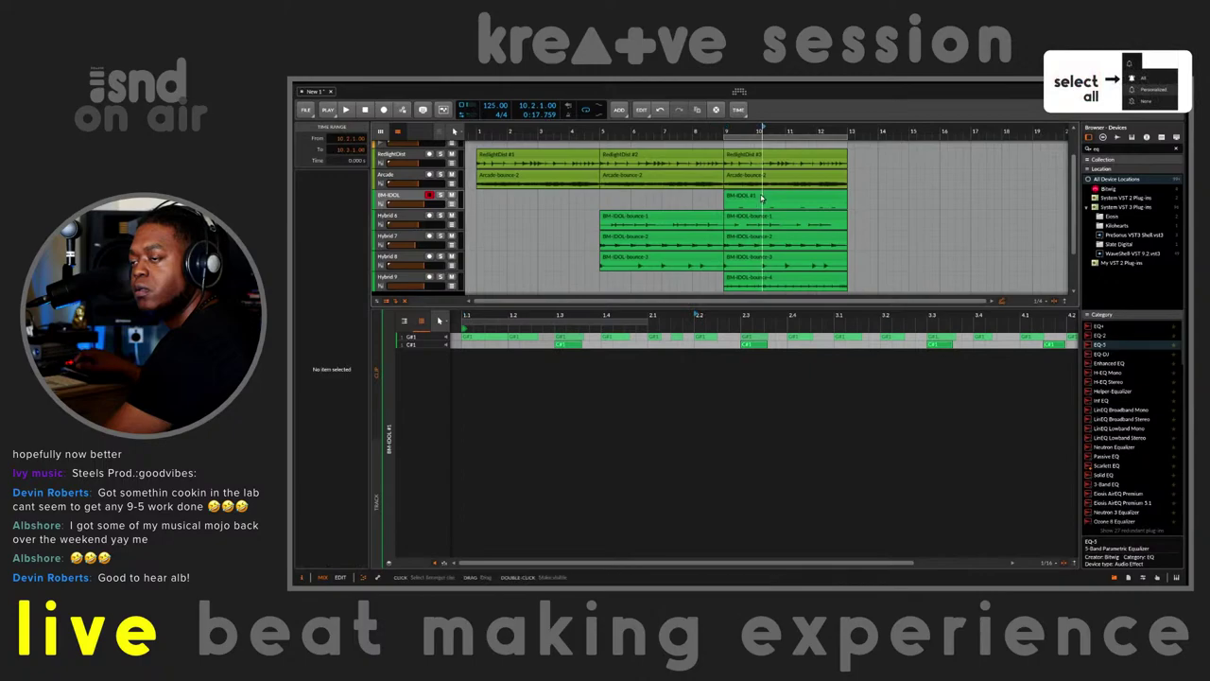
{"action": "left_click", "coordinate": [765, 196]}
{"action": "right_click", "coordinate": [767, 198]}
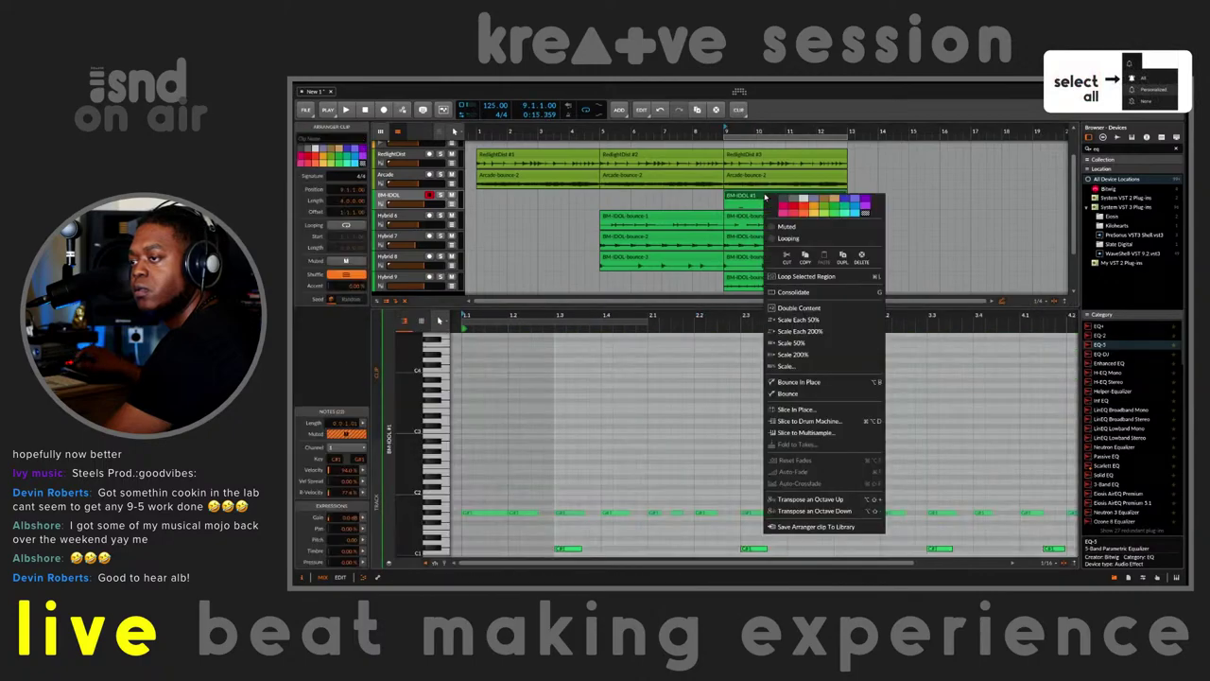
{"action": "left_click", "coordinate": [735, 198]}
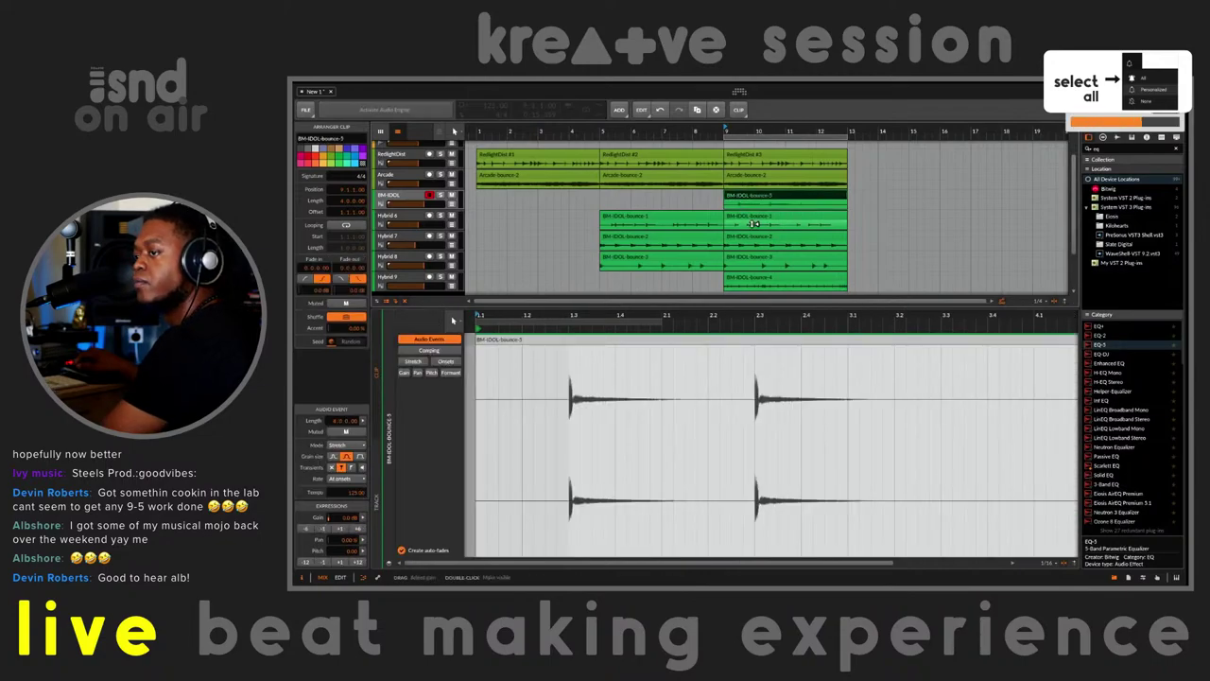
{"action": "key", "text": "space"}
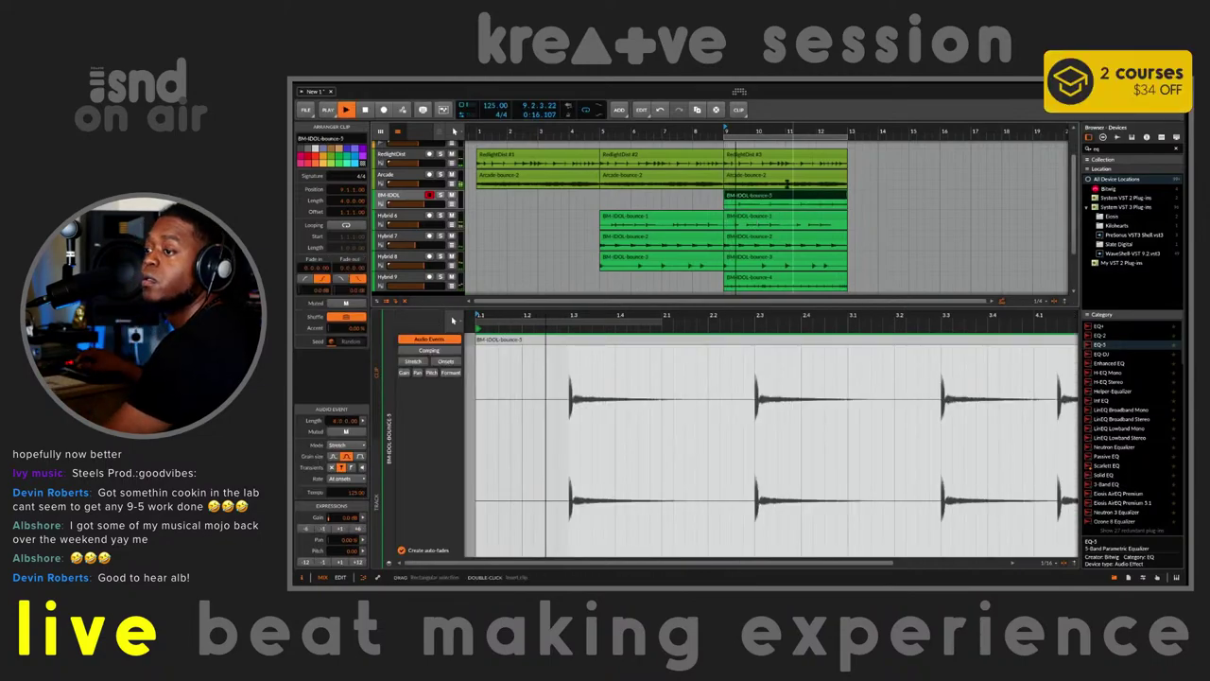
{"action": "scroll", "coordinate": [786, 243], "scroll_direction": "down", "scroll_amount": 2}
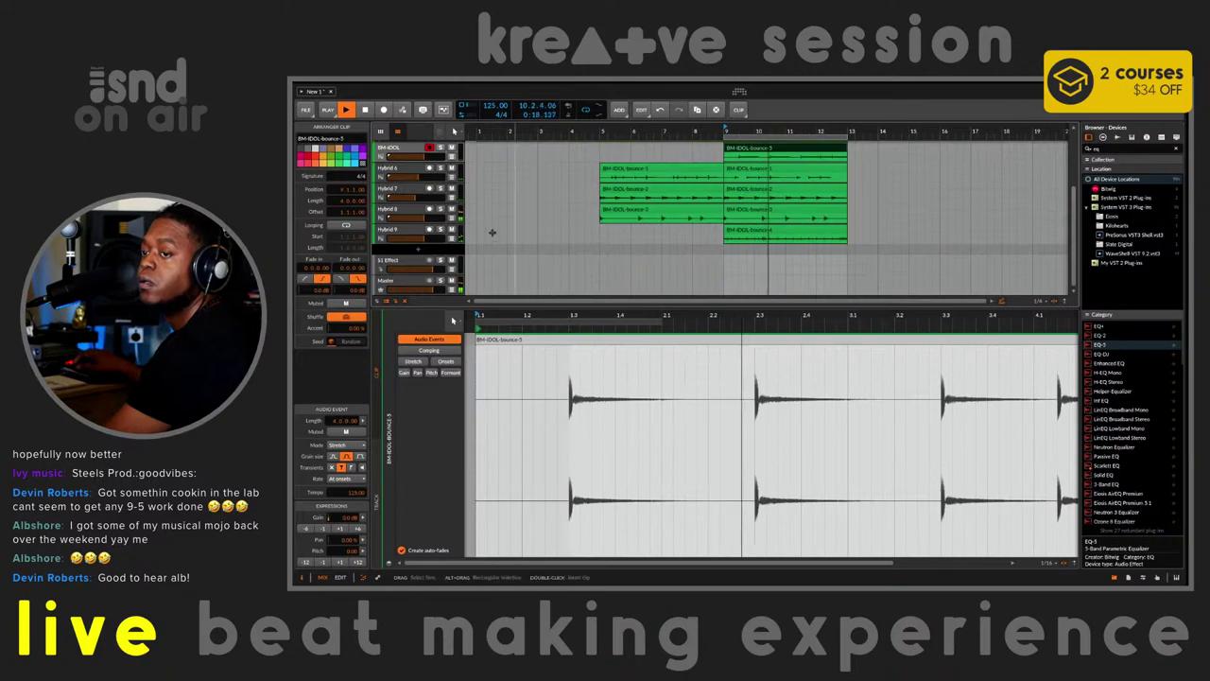
Check the track levels in the mixer and open the BM-IDOL-bounce-4 clip on Hybrid 9 in the audio editor
{"action": "left_click", "coordinate": [405, 232]}
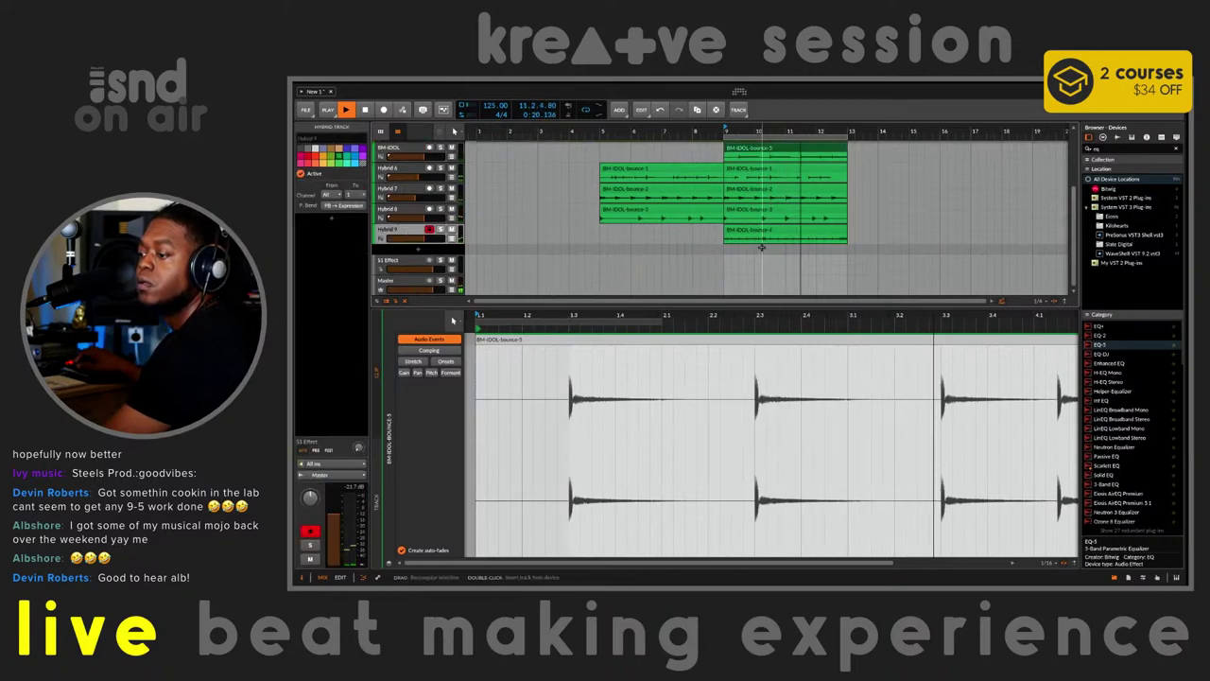
{"action": "scroll", "coordinate": [792, 221], "scroll_direction": "up", "scroll_amount": 2}
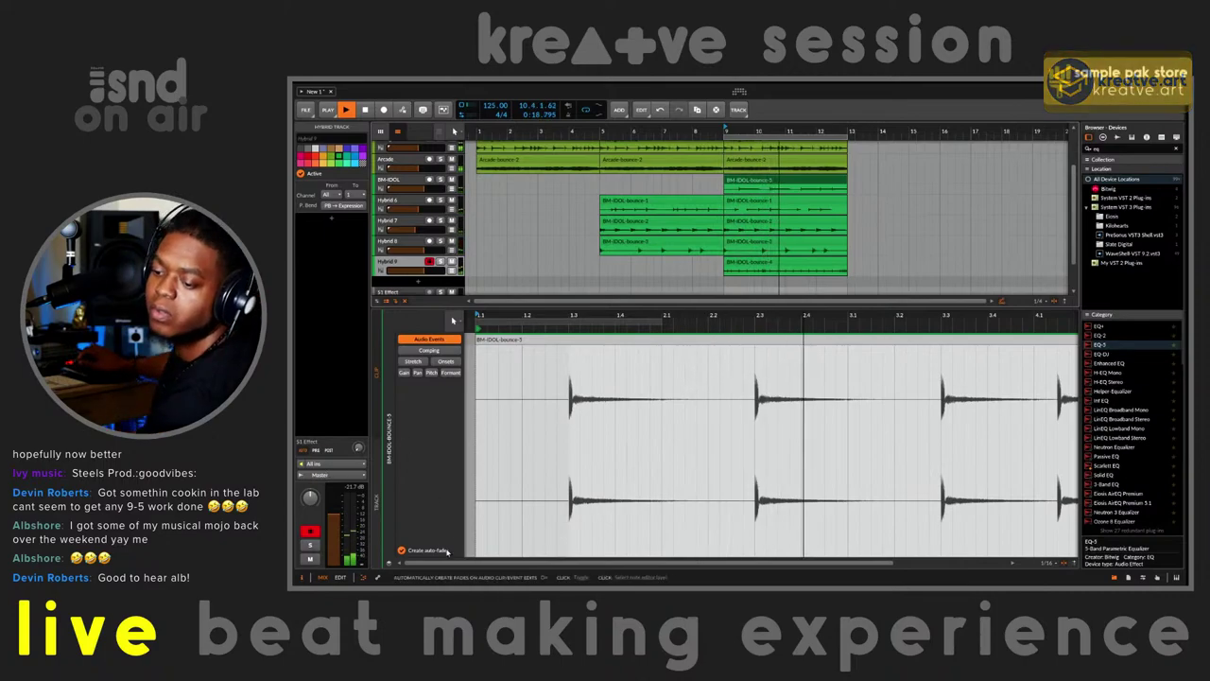
{"action": "left_click", "coordinate": [322, 578]}
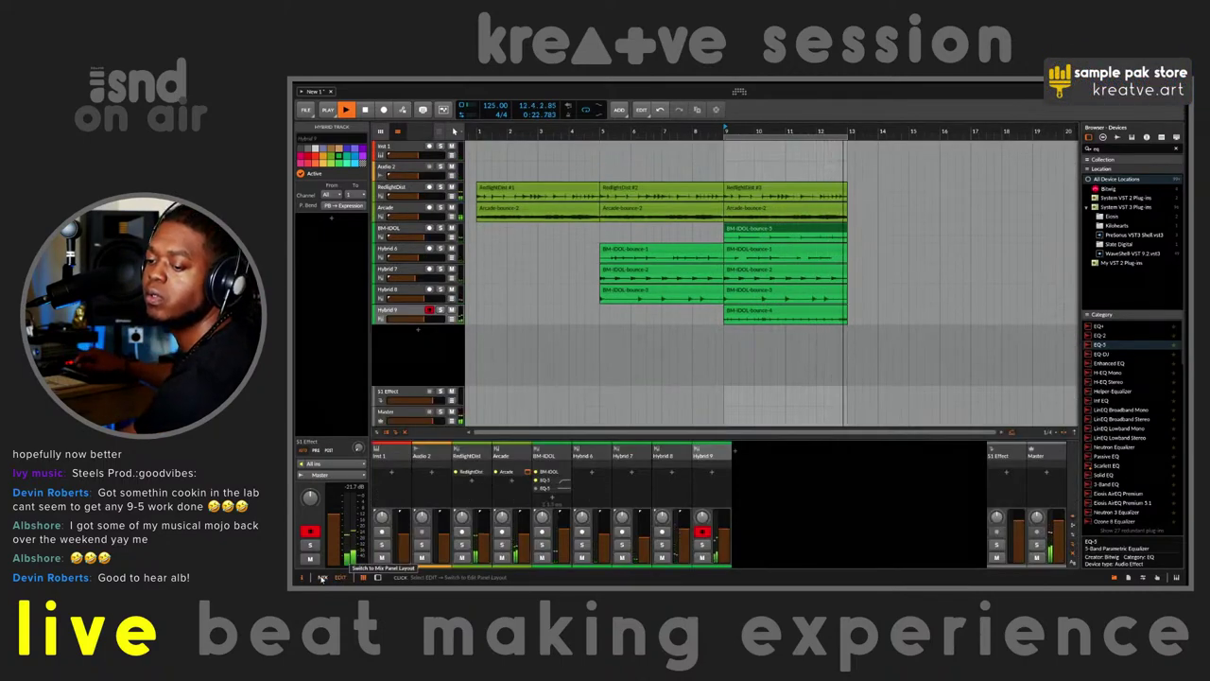
{"action": "left_click", "coordinate": [340, 578]}
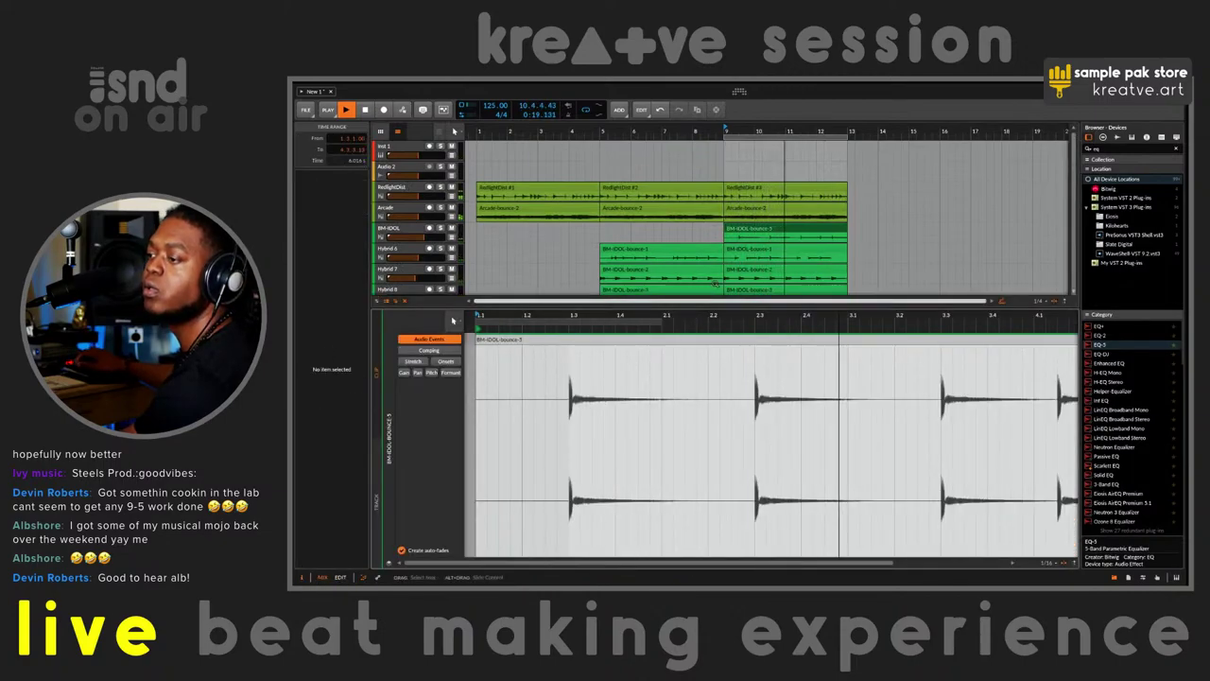
{"action": "scroll", "coordinate": [758, 230], "scroll_direction": "down", "scroll_amount": 3}
{"action": "left_click", "coordinate": [758, 229]}
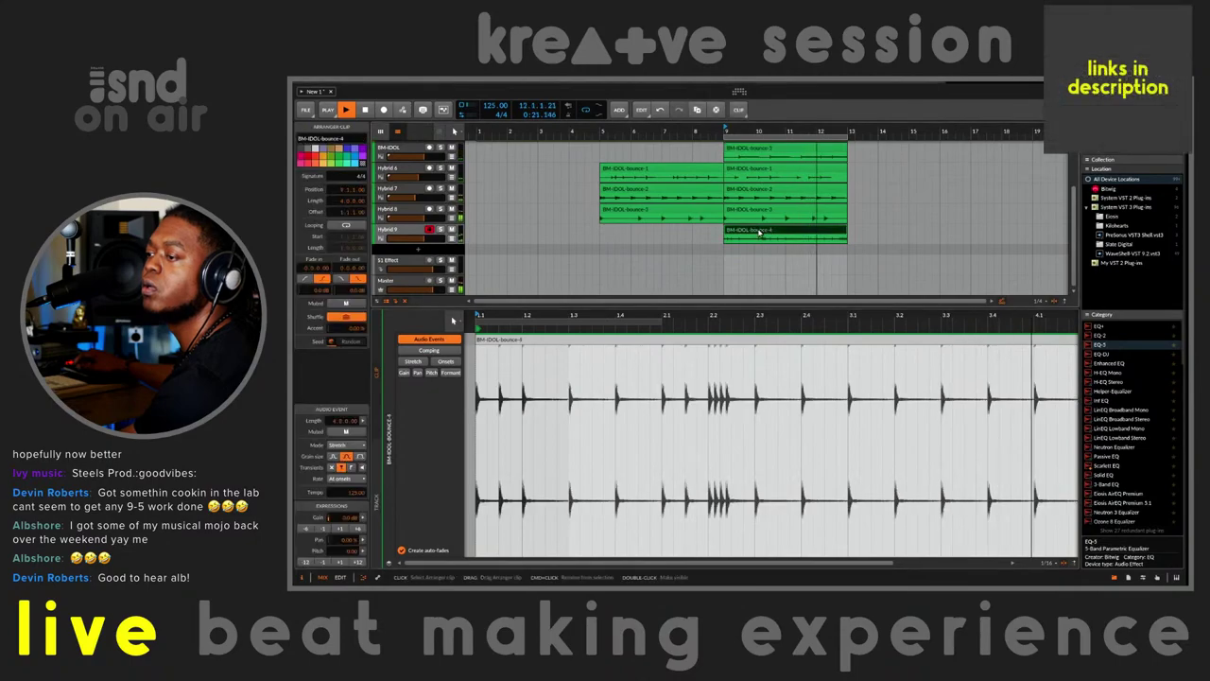
Delete the audio between beats 2.3 and 2.4 from the BM-IDOL-bounce-1 clip at bar 9 on Hybrid 6
{"action": "scroll", "coordinate": [811, 233], "scroll_direction": "up", "scroll_amount": 2}
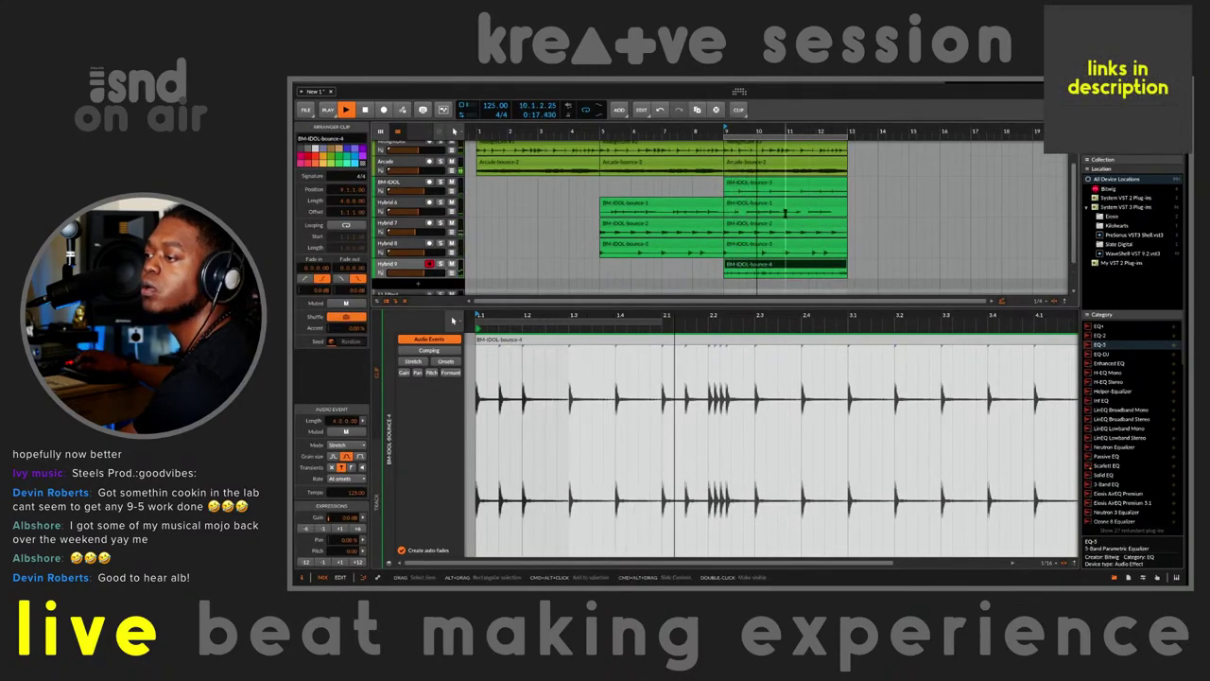
{"action": "left_click", "coordinate": [785, 208]}
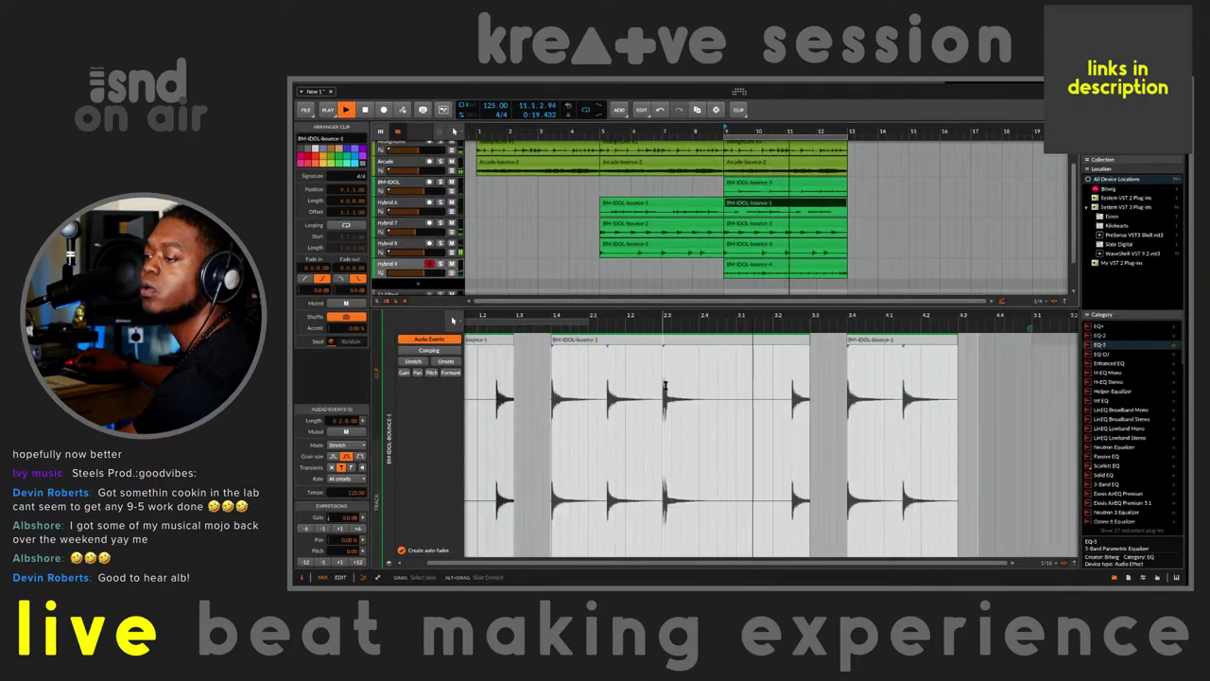
{"action": "left_click_drag", "start_coordinate": [663, 388], "coordinate": [705, 373]}
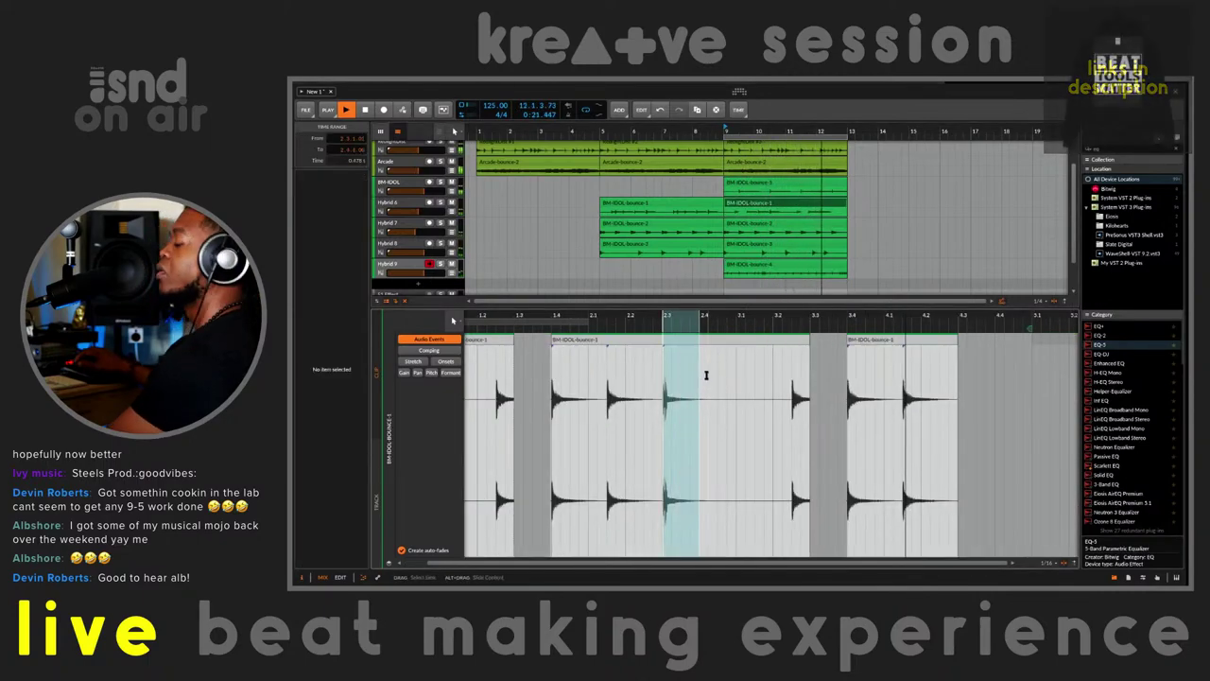
{"action": "key", "text": "Delete"}
Lower the gain of the BM-IDOL-bounce-4 clip on Hybrid 9
{"action": "scroll", "coordinate": [719, 271], "scroll_direction": "down", "scroll_amount": 1}
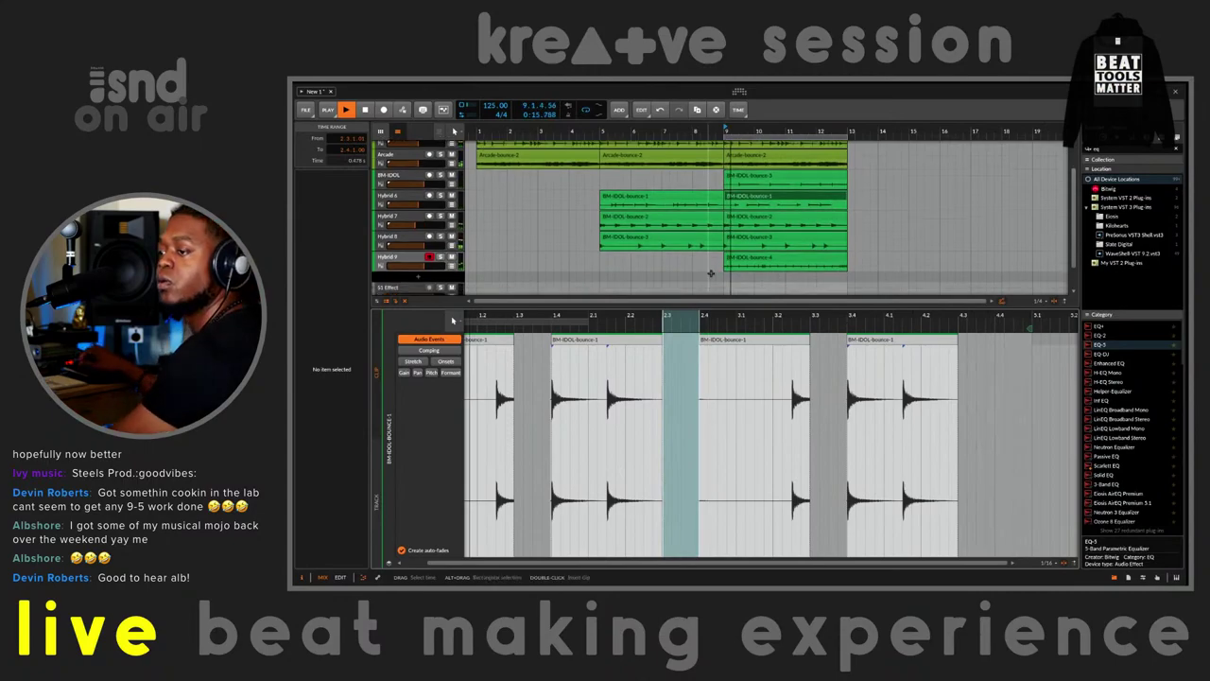
{"action": "left_click", "coordinate": [748, 260]}
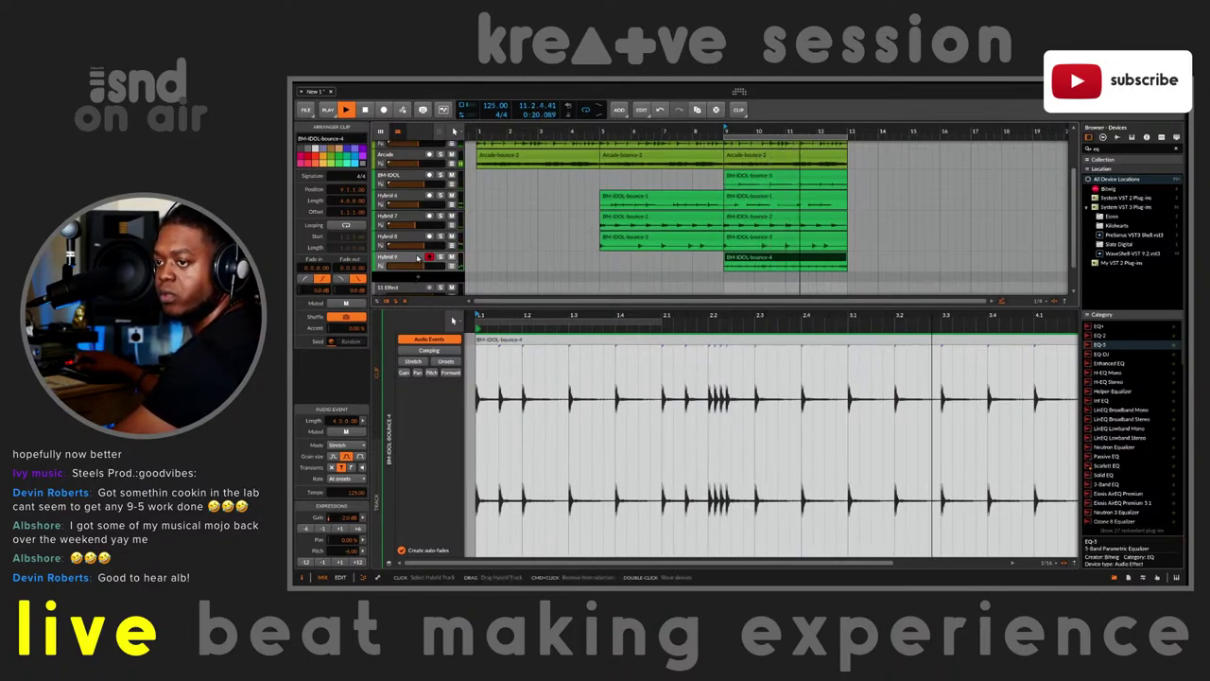
{"action": "left_click", "coordinate": [505, 251]}
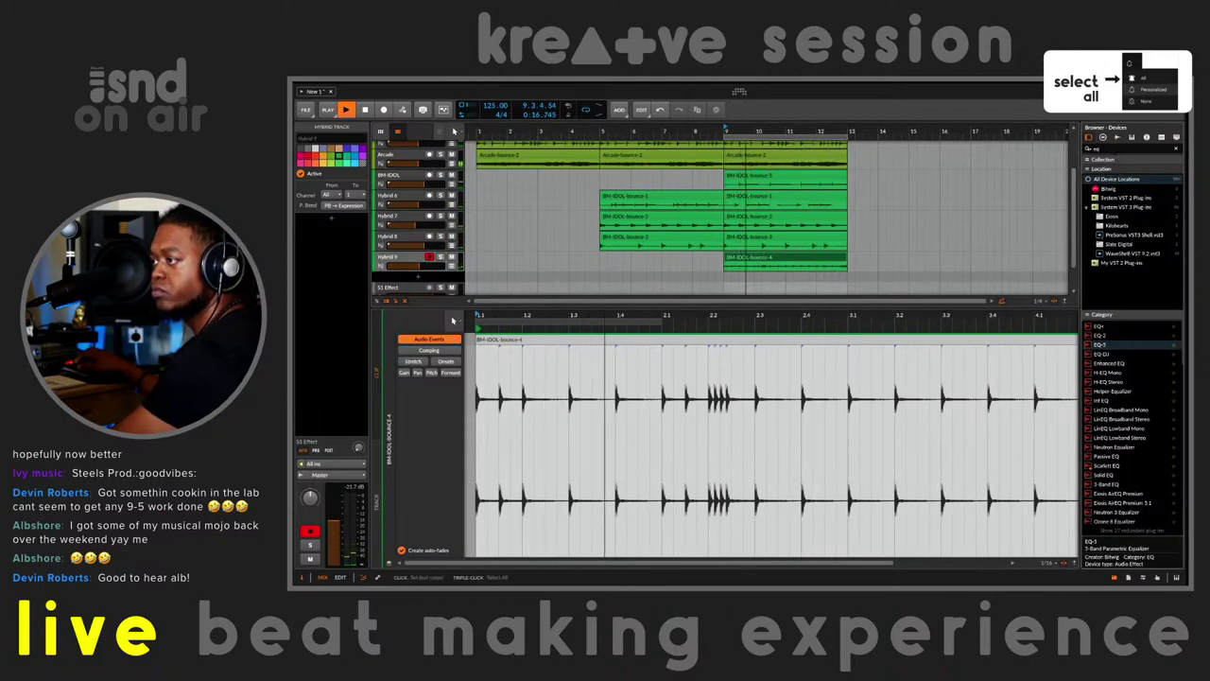
Search the device browser for "mass" and add Massive X on a new instrument track below Hybrid 9
{"action": "key", "text": "BackSpace"}
{"action": "key", "text": "BackSpace"}
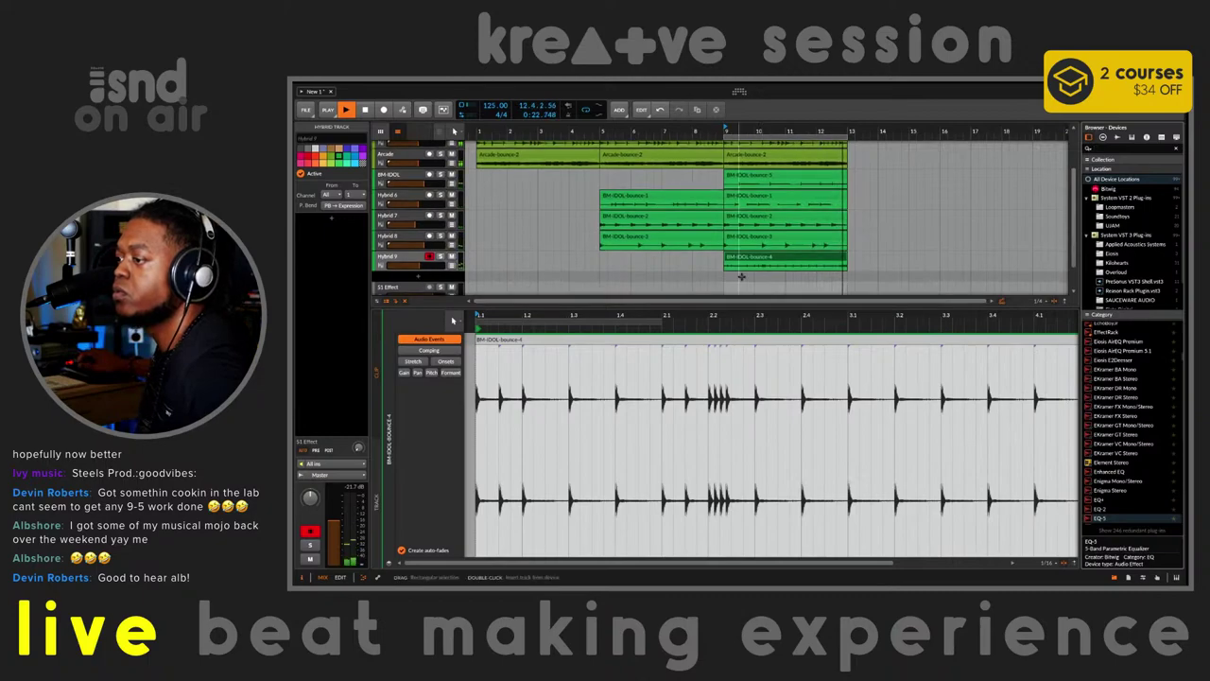
{"action": "scroll", "coordinate": [741, 275], "scroll_direction": "down", "scroll_amount": 1}
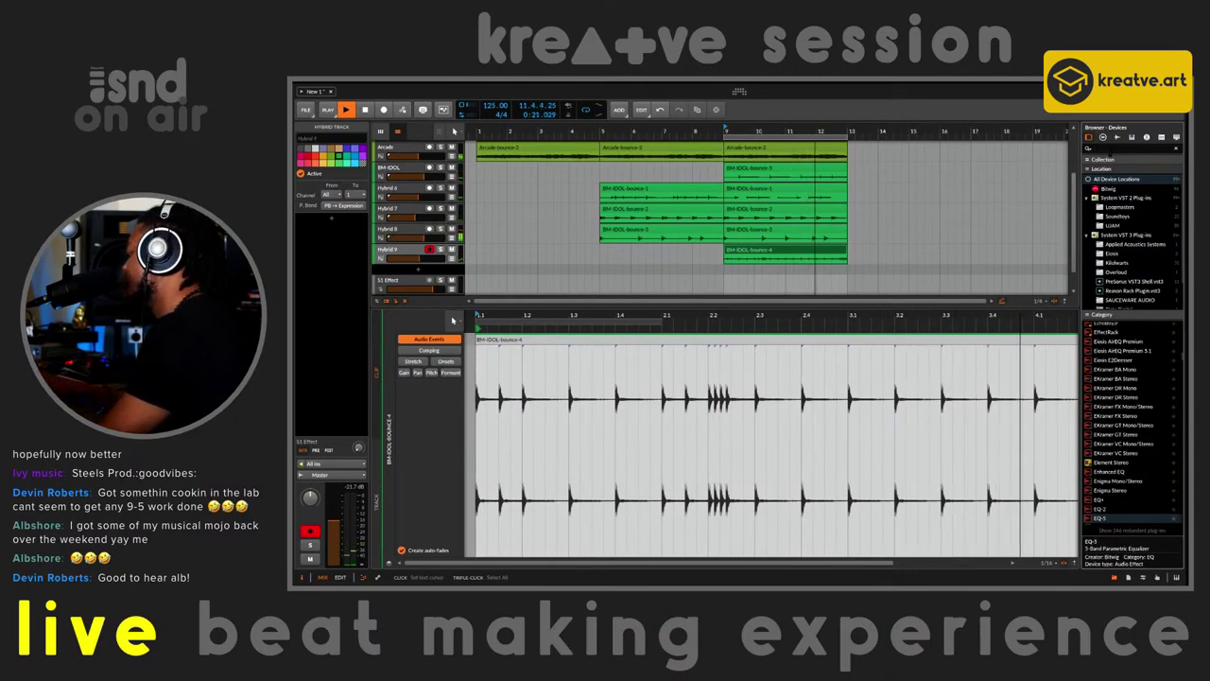
{"action": "left_click", "coordinate": [1108, 149]}
{"action": "type", "text": "ma"}
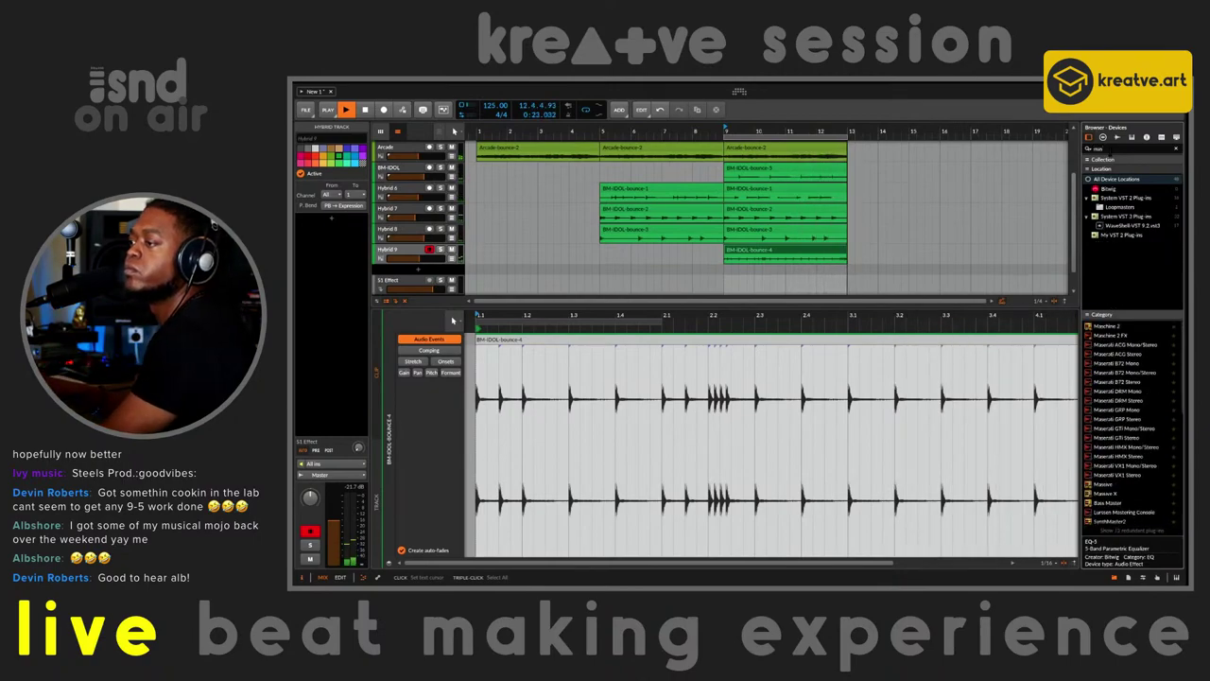
{"action": "type", "text": "ss"}
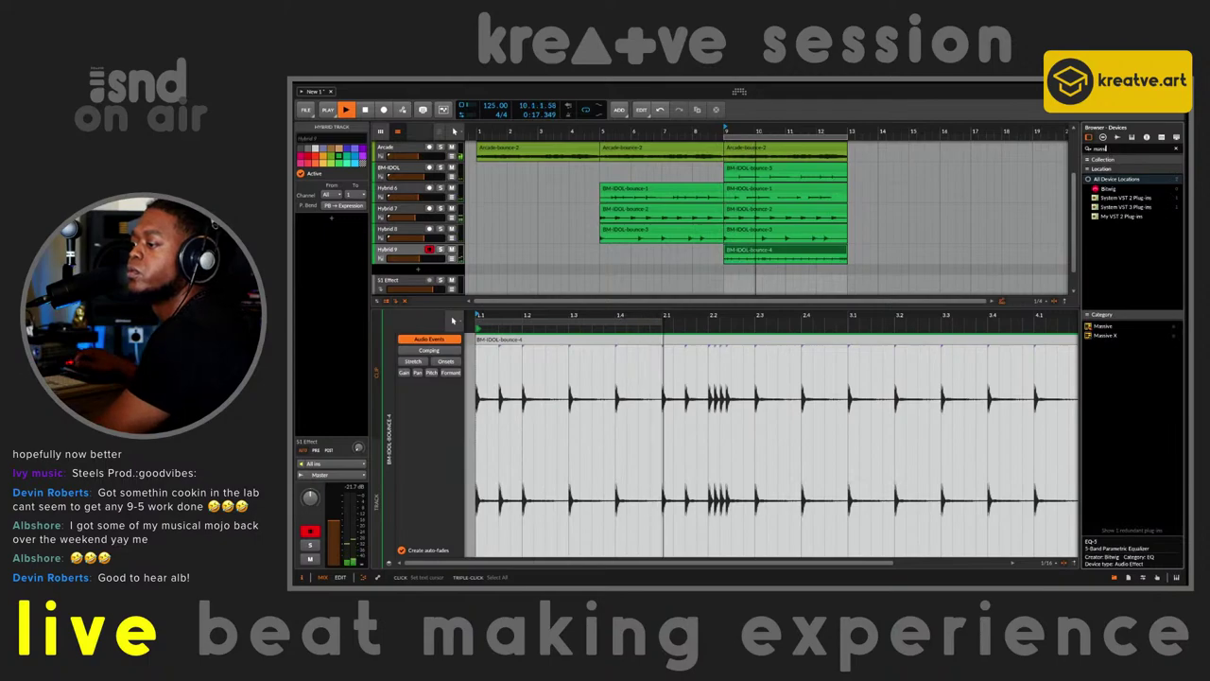
{"action": "left_click_drag", "start_coordinate": [1104, 335], "coordinate": [868, 251]}
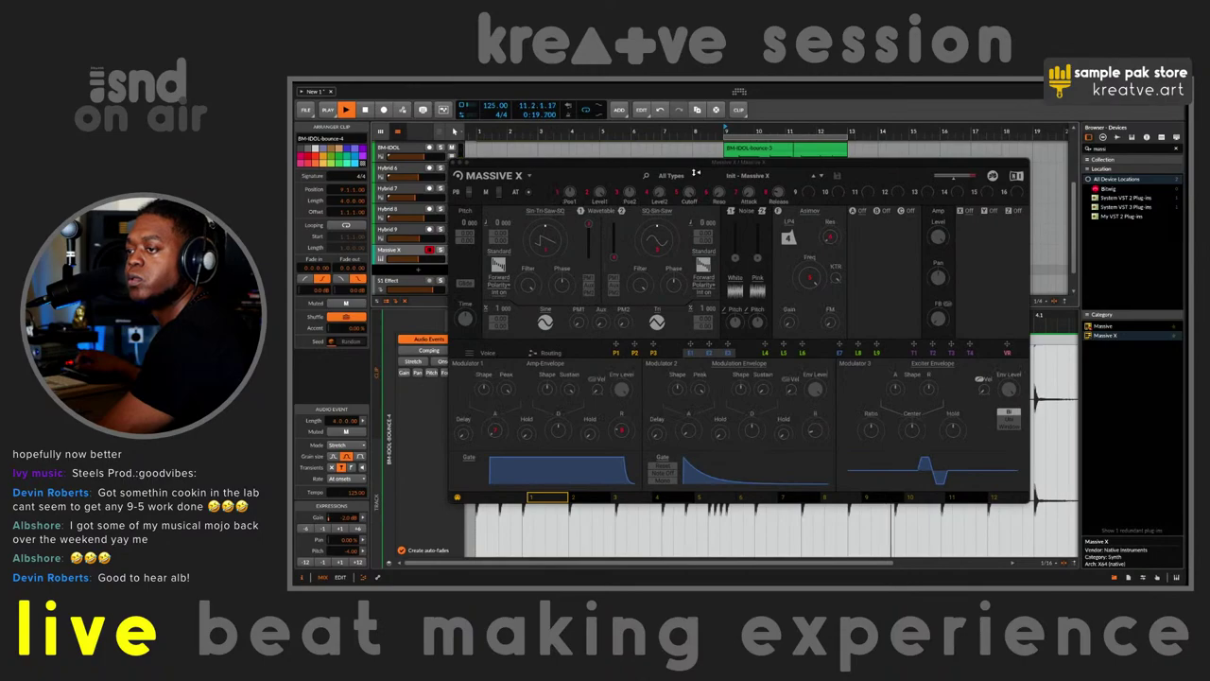
Filter the Massive X presets to the Bass type and load the Reeser preset
{"action": "left_click", "coordinate": [695, 172]}
{"action": "left_click", "coordinate": [695, 172]}
{"action": "left_click", "coordinate": [695, 172]}
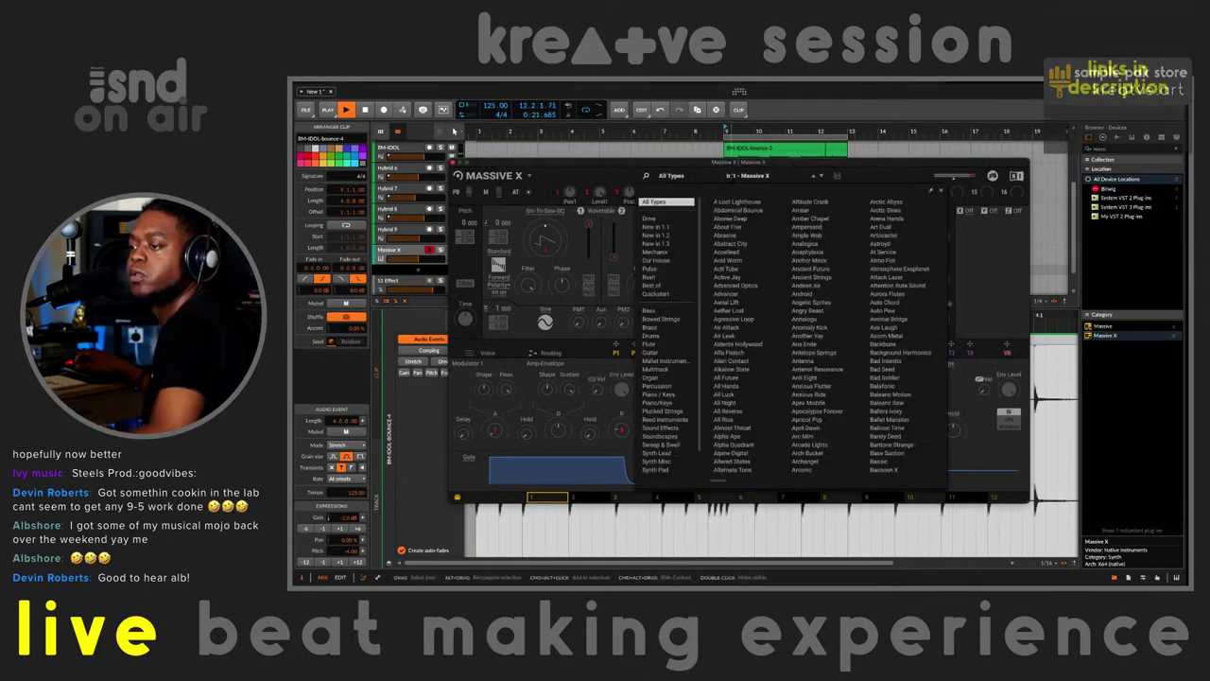
{"action": "left_click", "coordinate": [662, 309]}
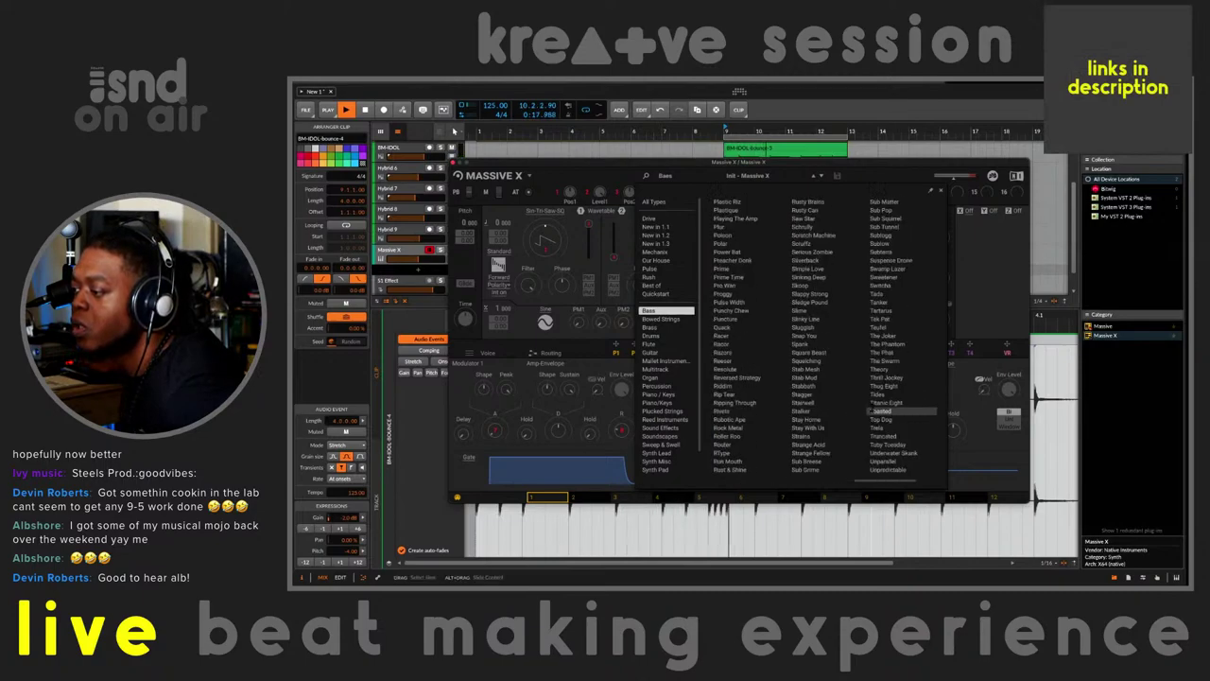
{"action": "scroll", "coordinate": [871, 412], "scroll_direction": "up", "scroll_amount": 1}
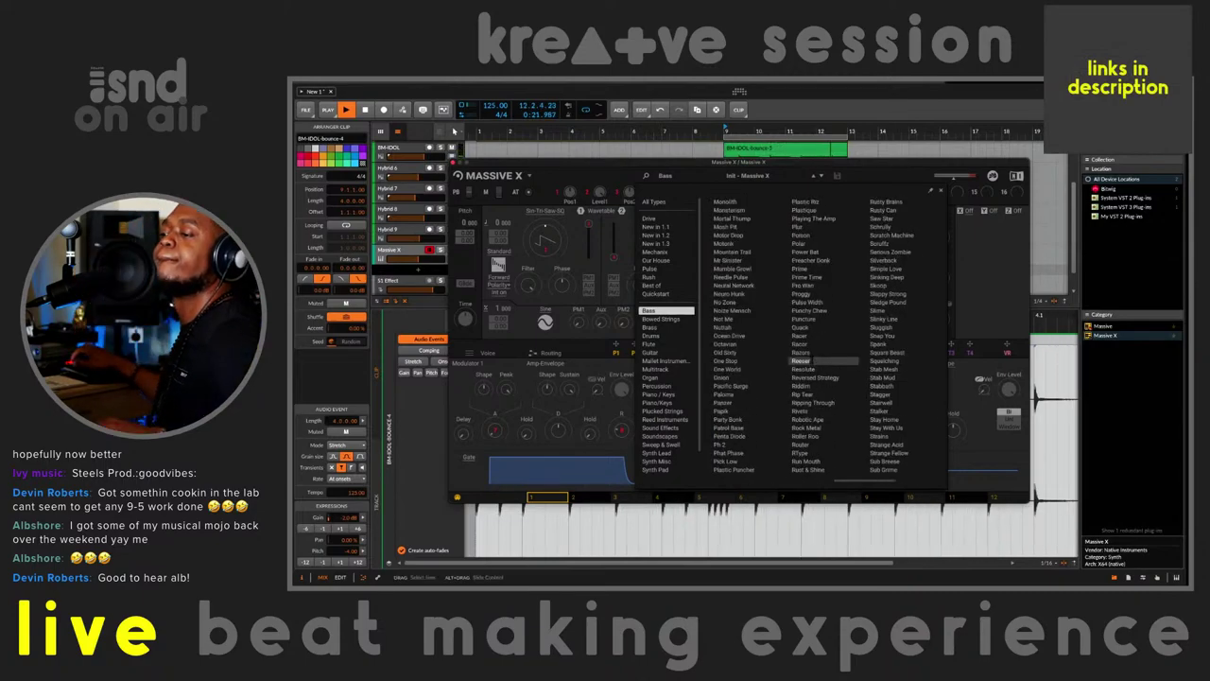
{"action": "left_click", "coordinate": [810, 361]}
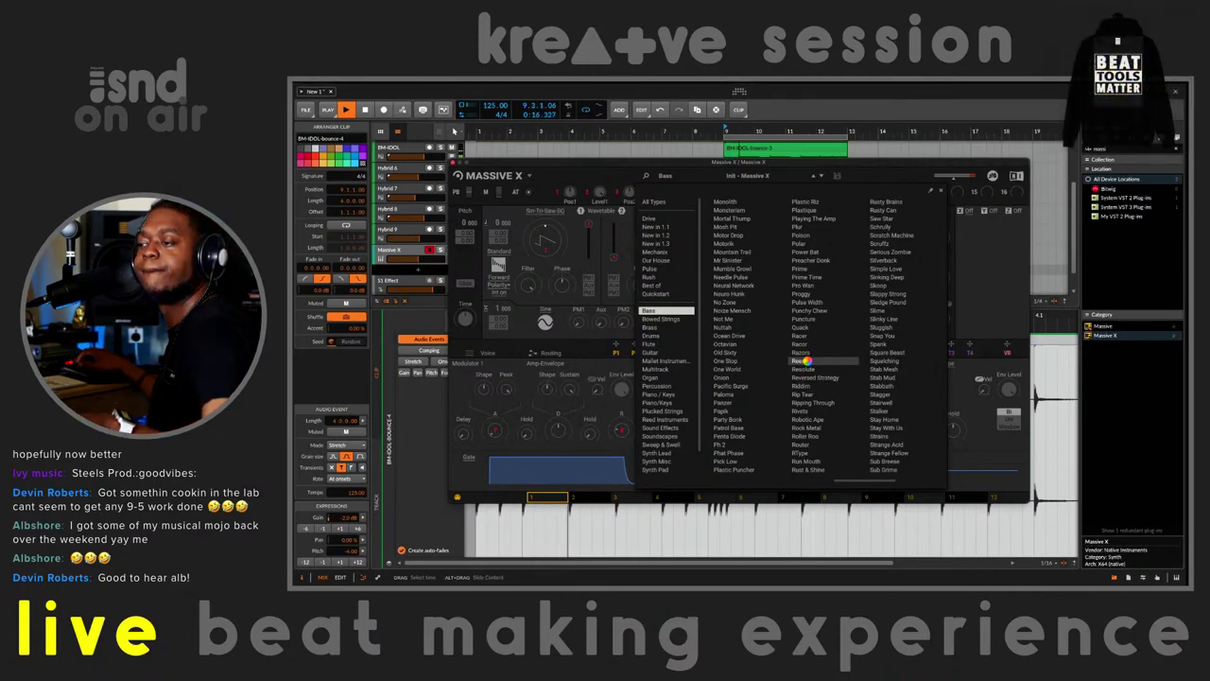